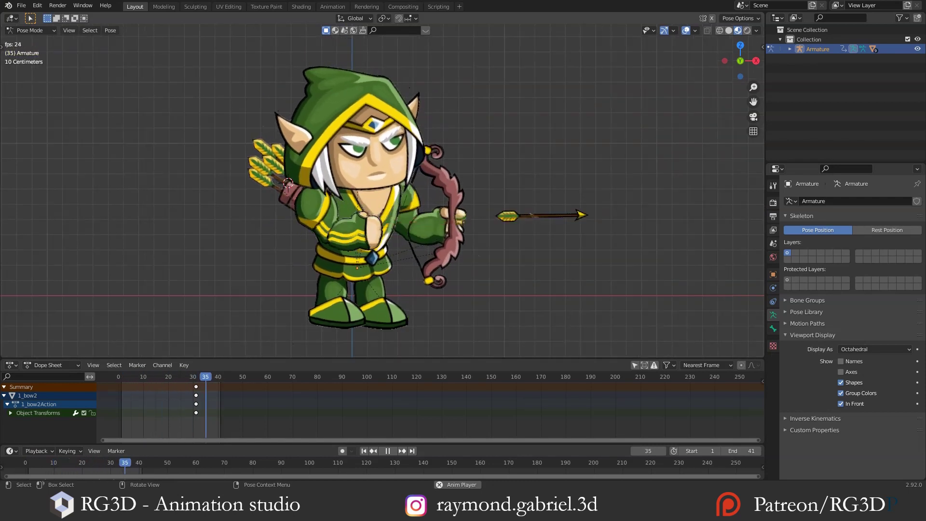
Step: Stop the animation playback at frame 31 and reveal the hidden bones of the archer's armature
key(space)
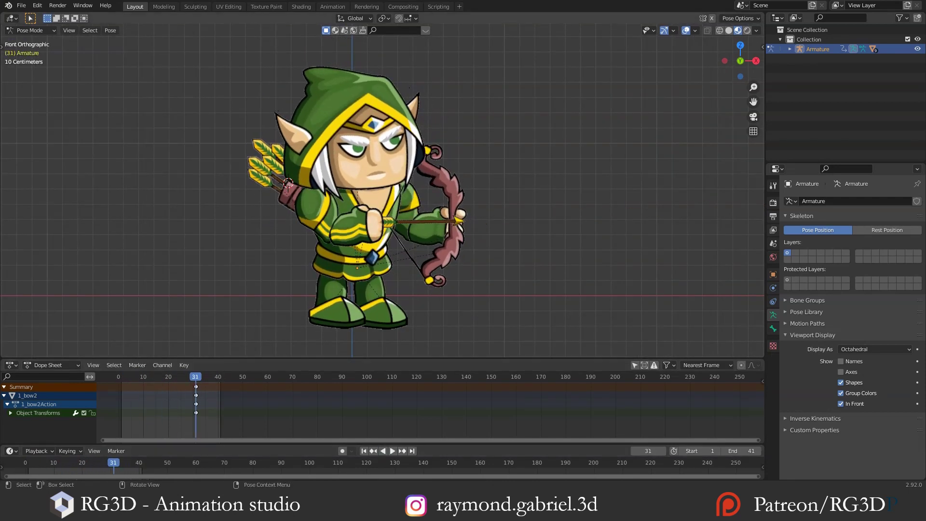
key(alt+h)
scroll(381, 193, up, 3)
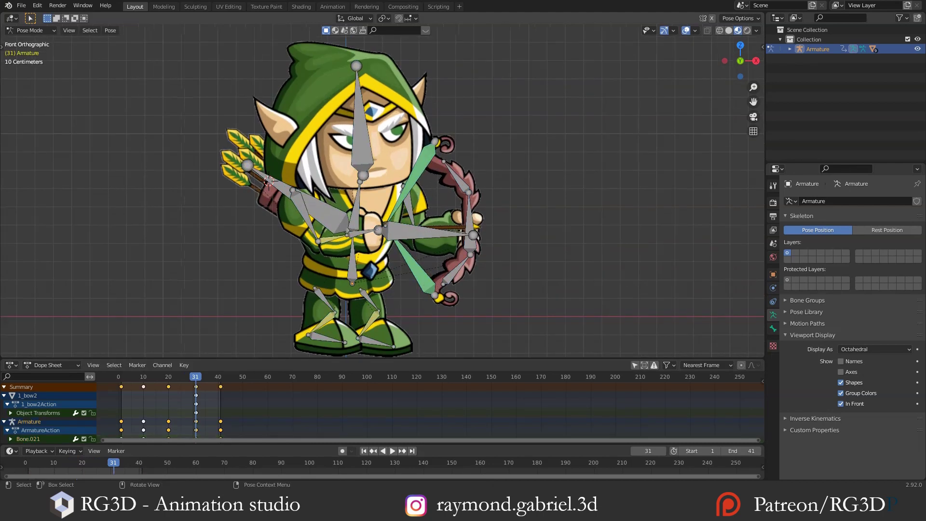
Step: Try moving the bow-arm control bone and rotating the head bone to test the character rig
click(414, 195)
key(g)
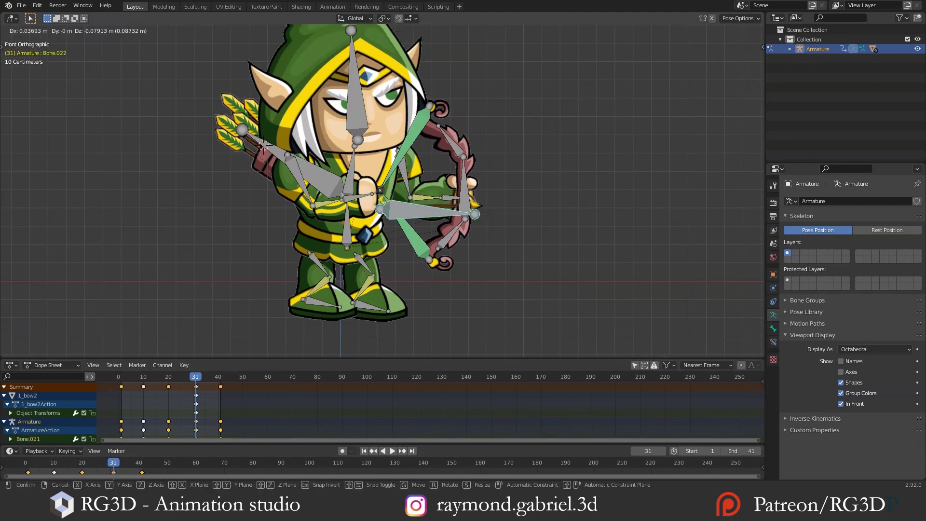
key(Escape)
click(357, 86)
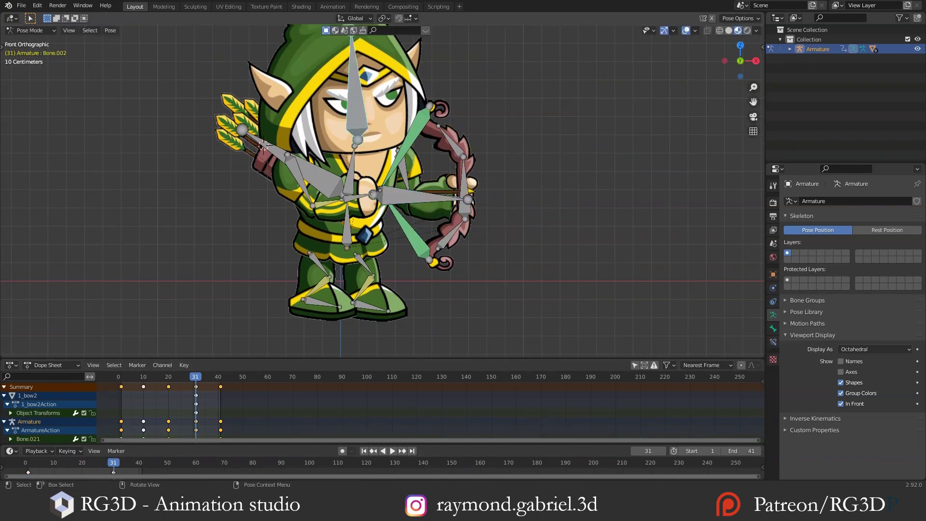
key(r)
right_click(497, 131)
scroll(497, 139, down, 1)
shift+middle_drag(497, 145, 518, 167)
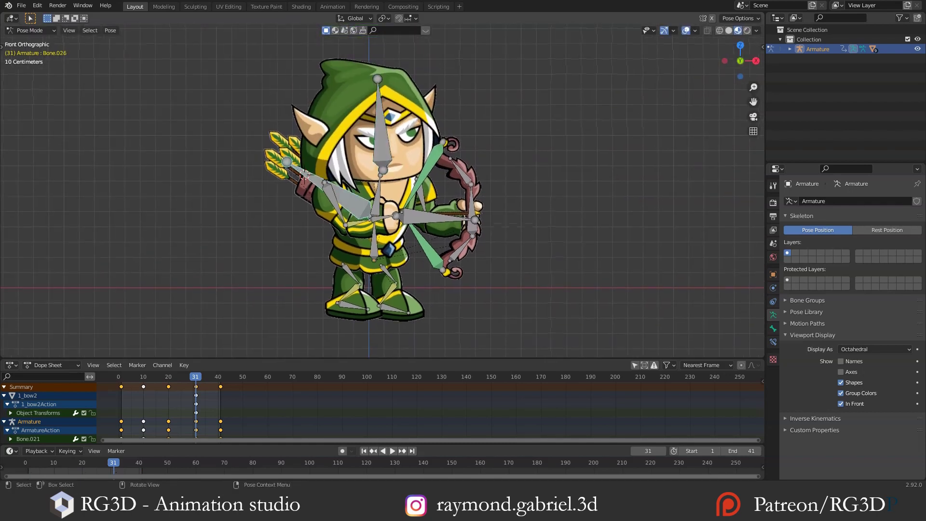
Step: Try transforming the quiver bone and a foot bone, cancel both changes, and restart the animation playback
key(r)
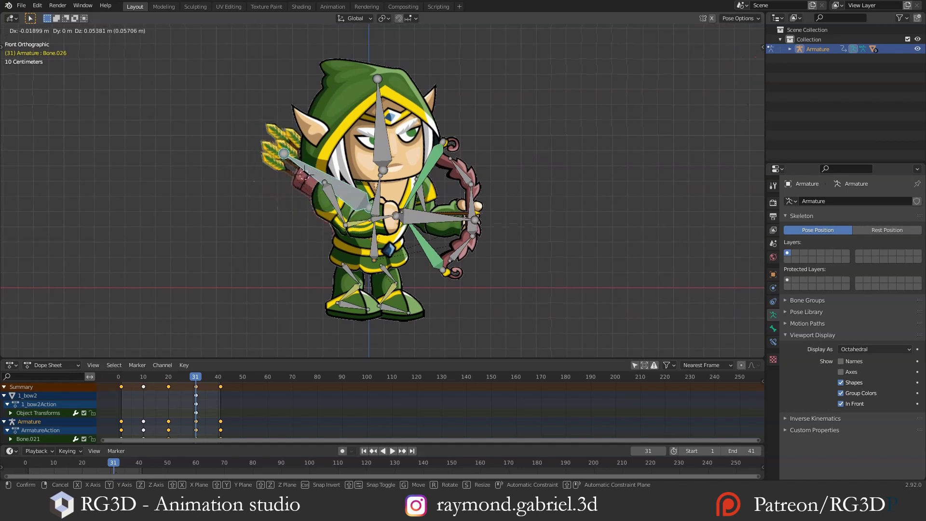
key(Escape)
scroll(382, 190, up, 1)
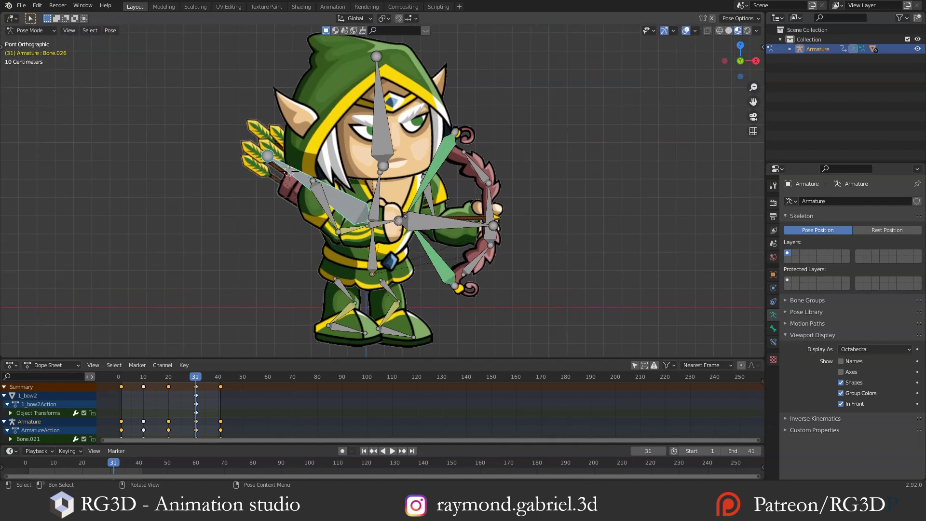
click(395, 332)
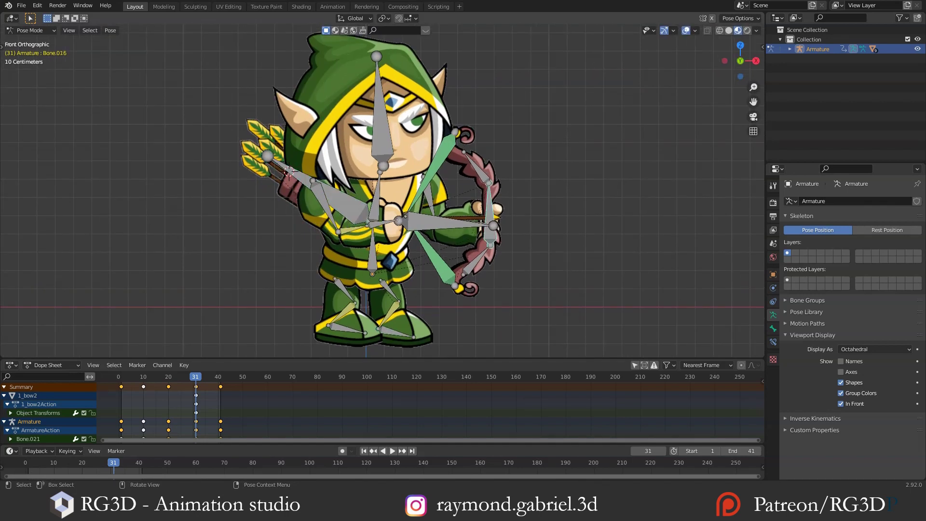
key(r)
key(Escape)
scroll(381, 190, down, 1)
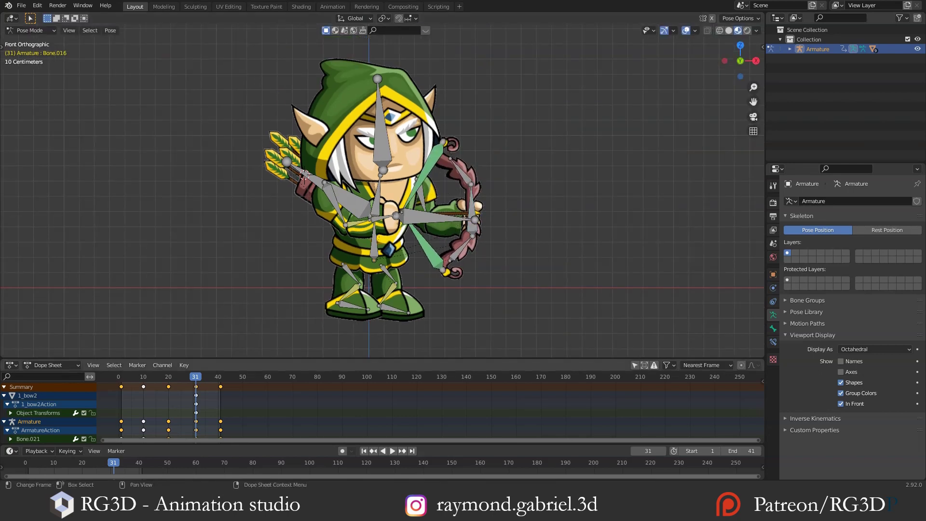
key(space)
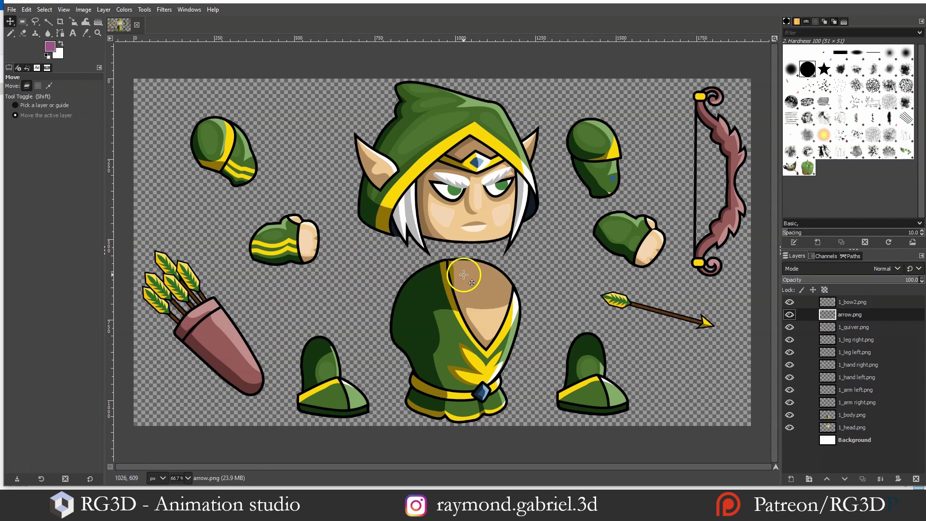
Step: Switch to GIMP and examine the character's separate part layers and the available layer export commands
ctrl+scroll(465, 274, down, 1)
ctrl+scroll(465, 275, up, 1)
middle_drag(441, 280, 446, 286)
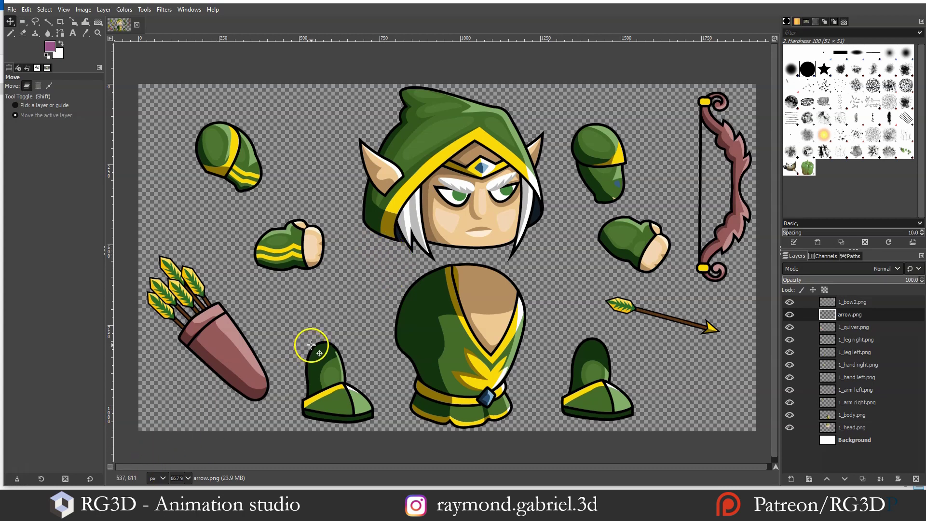
scroll(450, 283, right, 1)
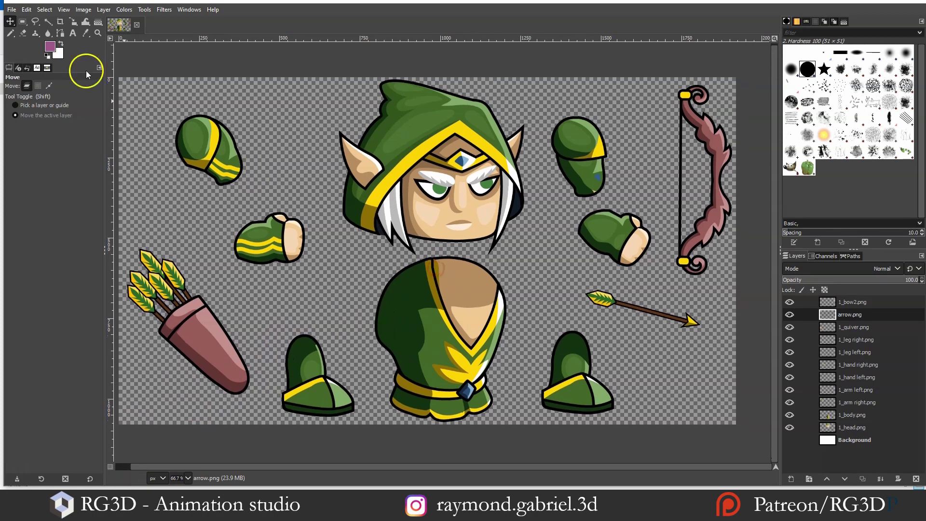
click(26, 9)
click(11, 10)
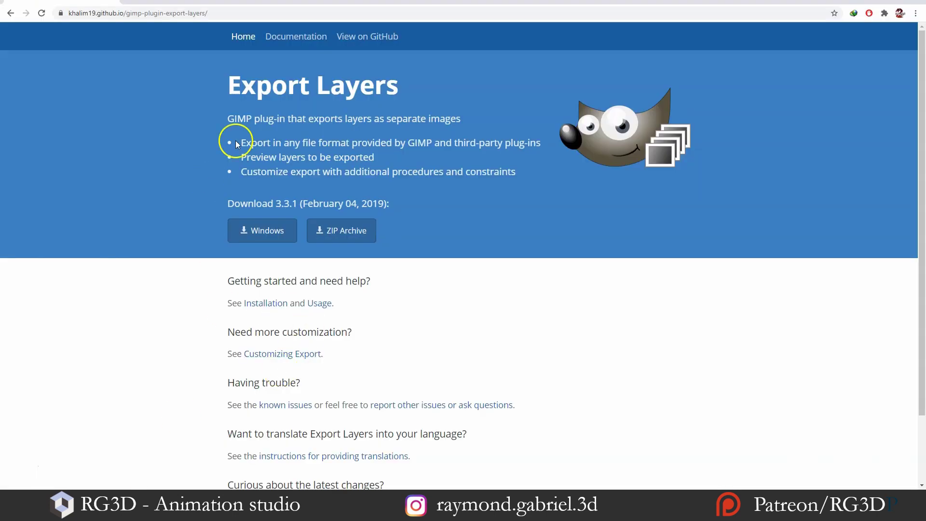
Step: Look over the web page of GIMP's Export Layers plug-in and the part images in the Parts folder
scroll(343, 171, down, 2)
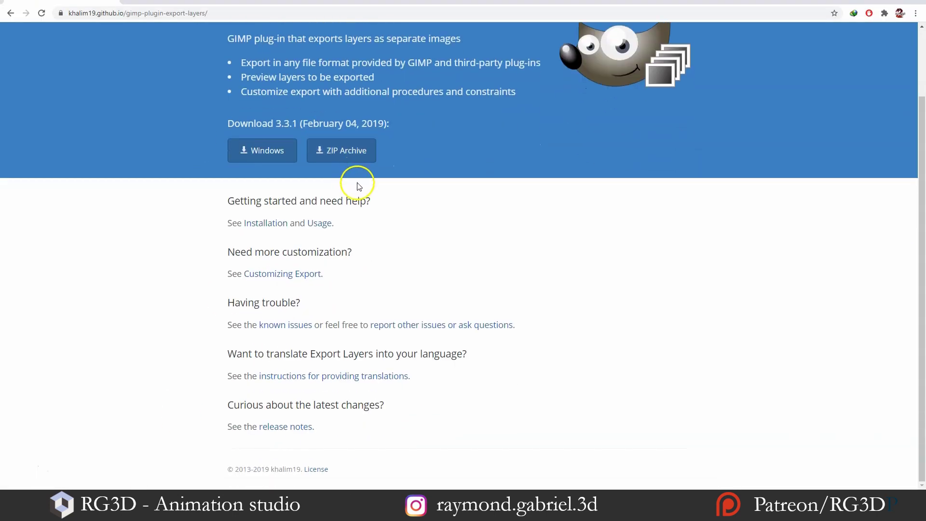
scroll(356, 184, up, 2)
mouse_move(130, 510)
click(91, 463)
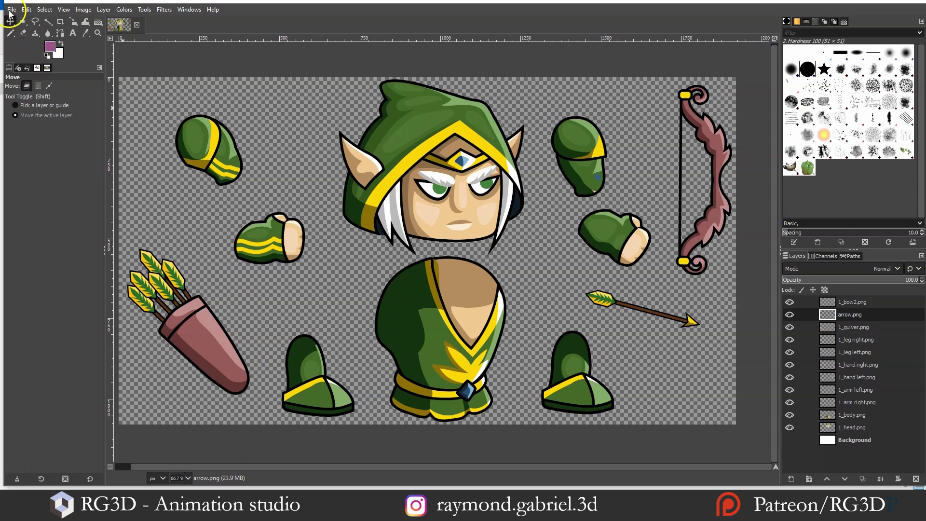
Step: Open Export Layers in GIMP and preview the right leg, left leg, left arm, body and head images
click(9, 11)
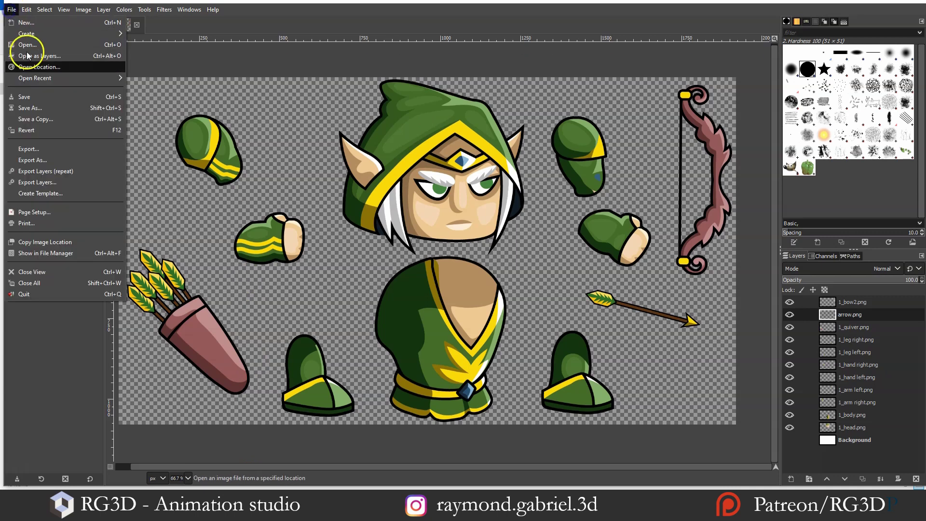
click(38, 176)
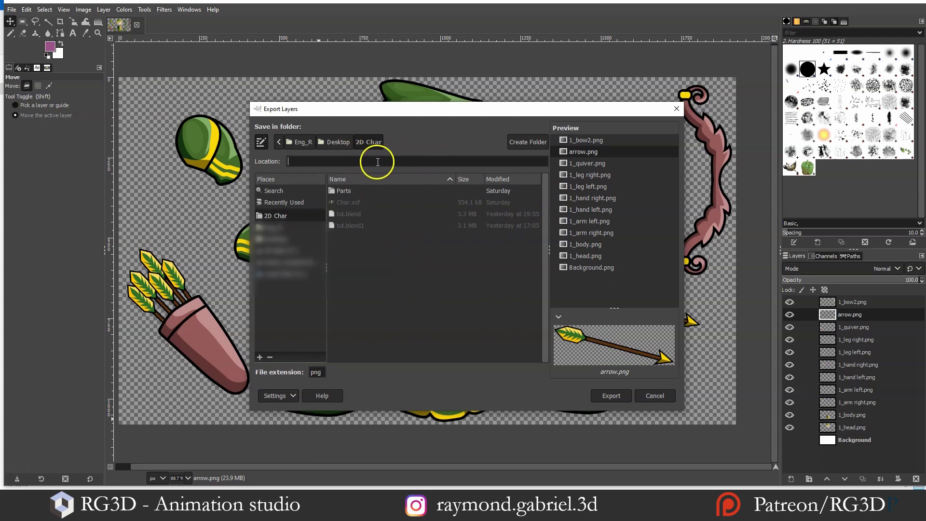
click(589, 175)
click(589, 186)
click(590, 221)
click(590, 244)
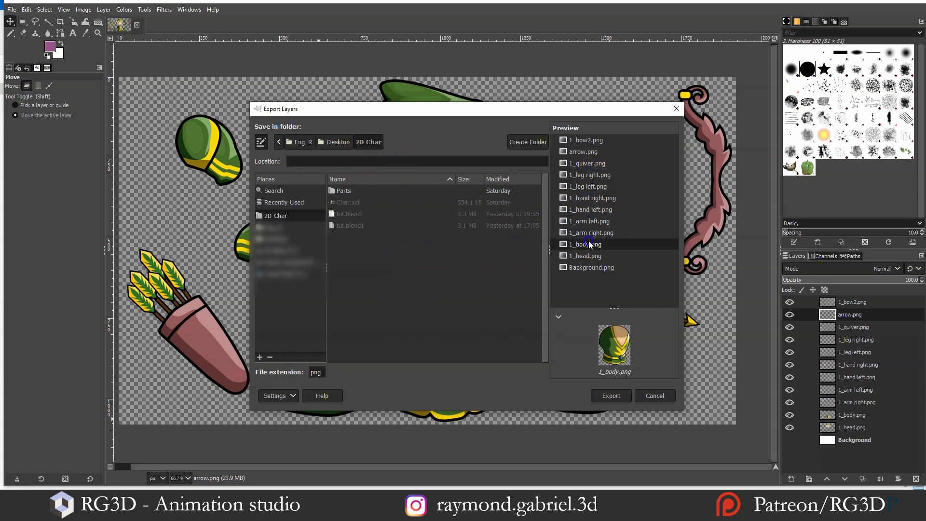
click(587, 256)
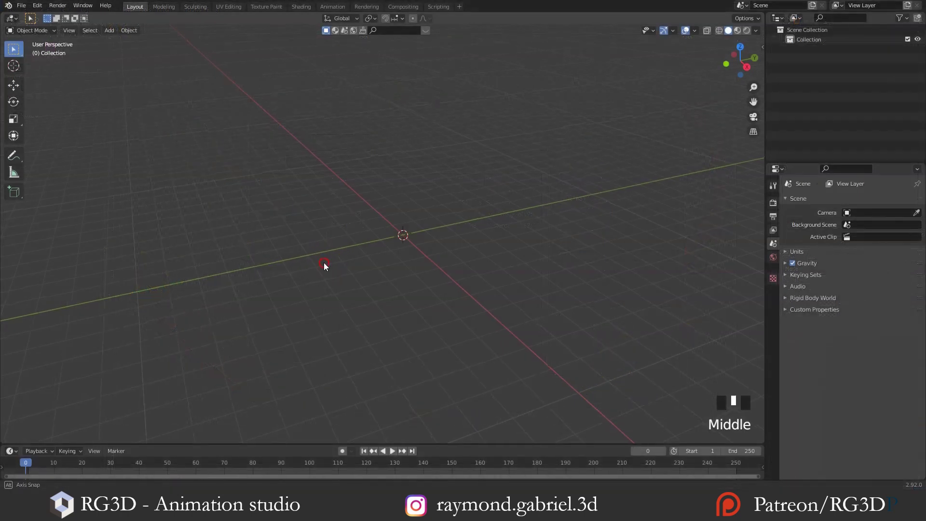
Step: Switch to Blender, make sure the Import Images as Planes add-on is enabled, and save the preferences
mouse_move(324, 266)
middle_down()
mouse_move(337, 271)
mouse_move(330, 267)
middle_up()
click(37, 6)
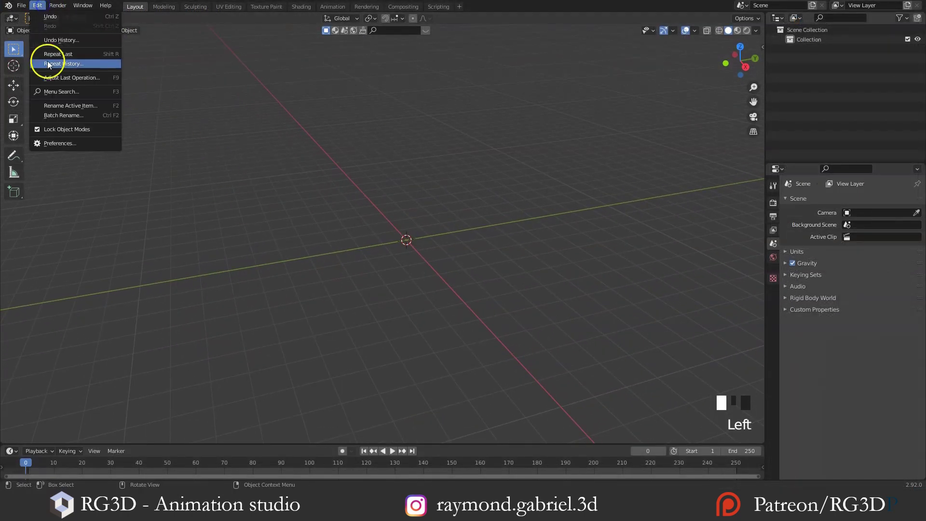
click(58, 143)
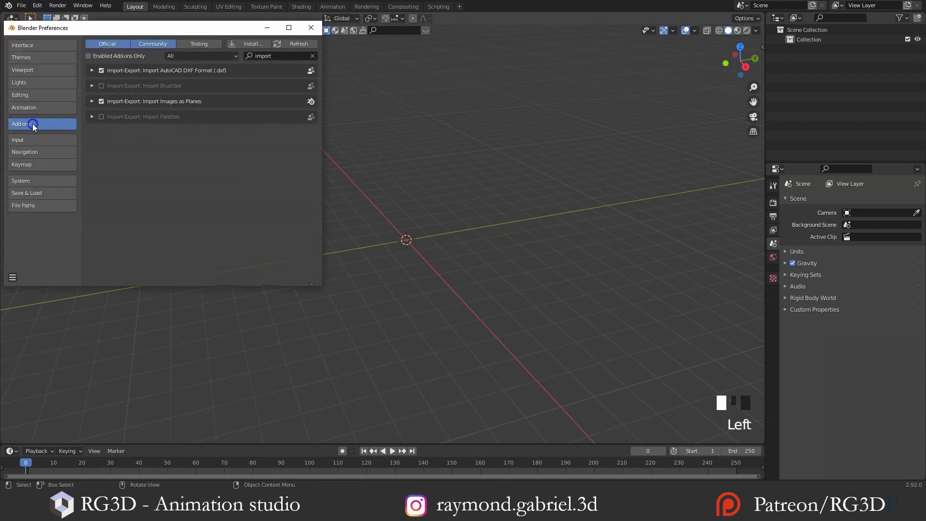
click(281, 56)
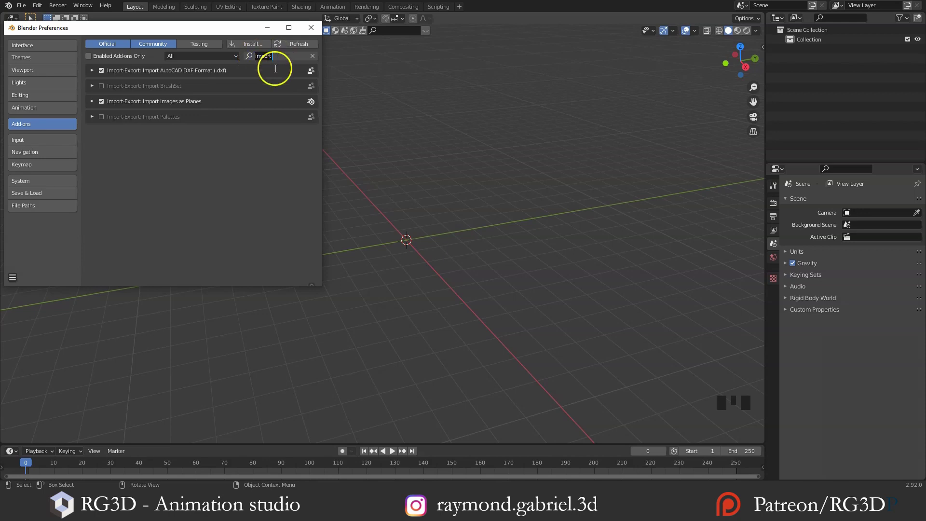
click(275, 69)
click(102, 101)
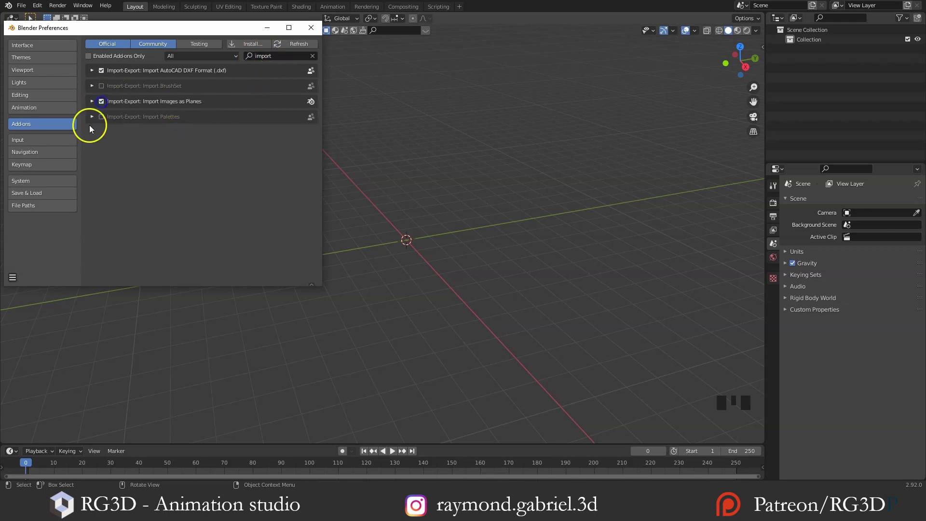
click(13, 277)
click(39, 251)
click(310, 28)
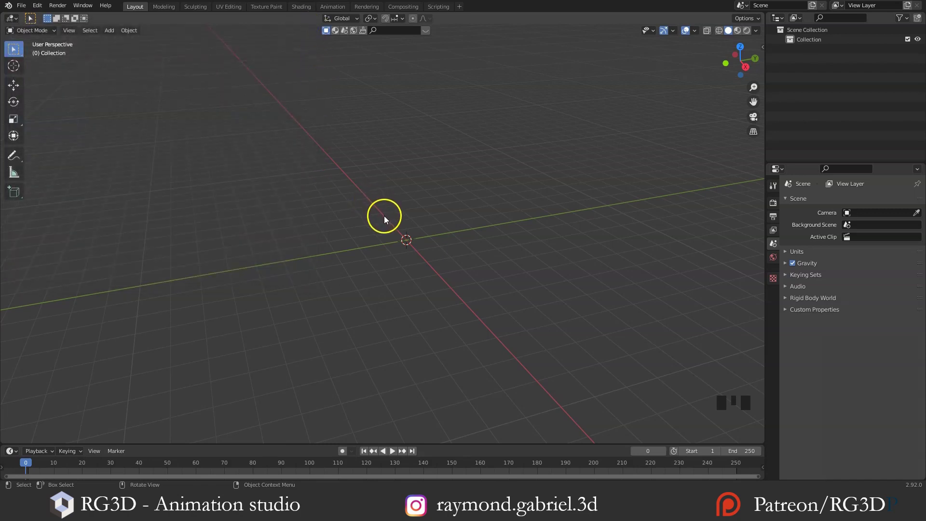
Step: Start an Images as Planes import and browse to the Parts folder inside 2D Char on the Desktop
middle_drag(424, 230, 421, 237)
scroll(421, 239, down, 1)
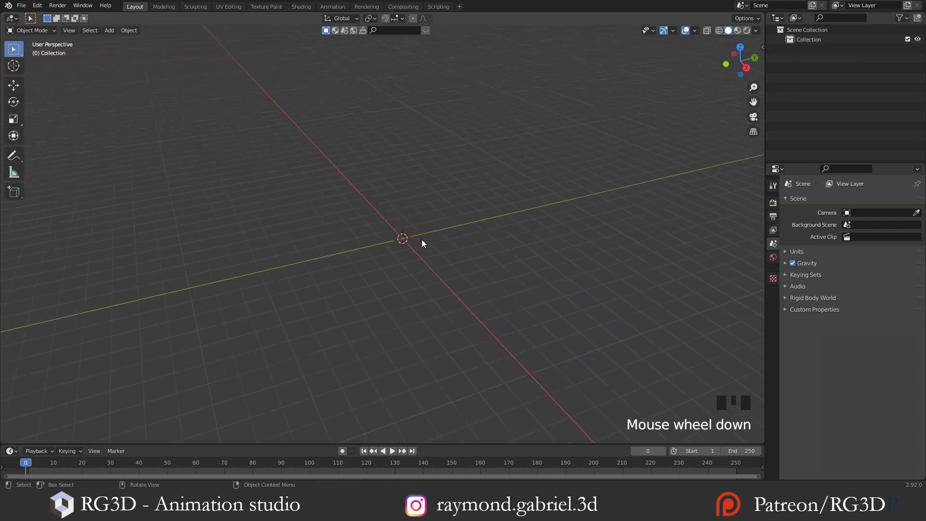
click(21, 5)
click(54, 137)
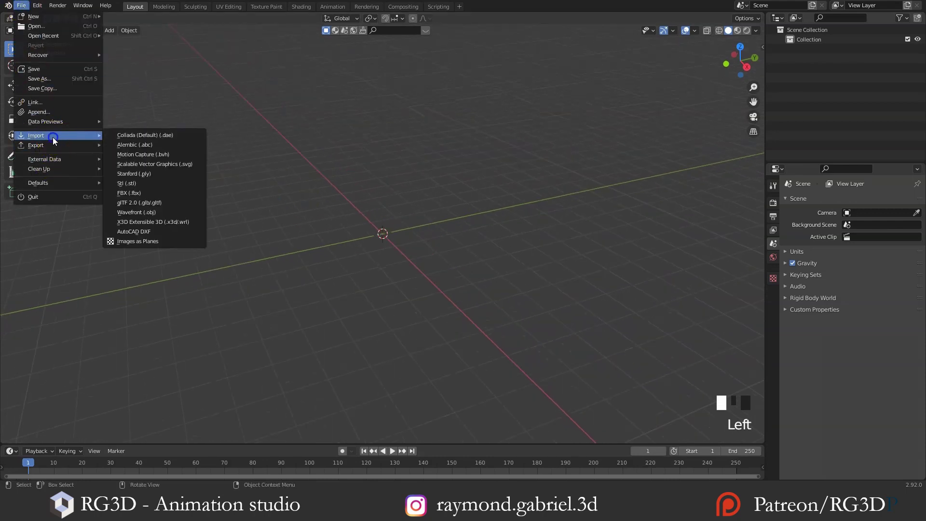
click(143, 242)
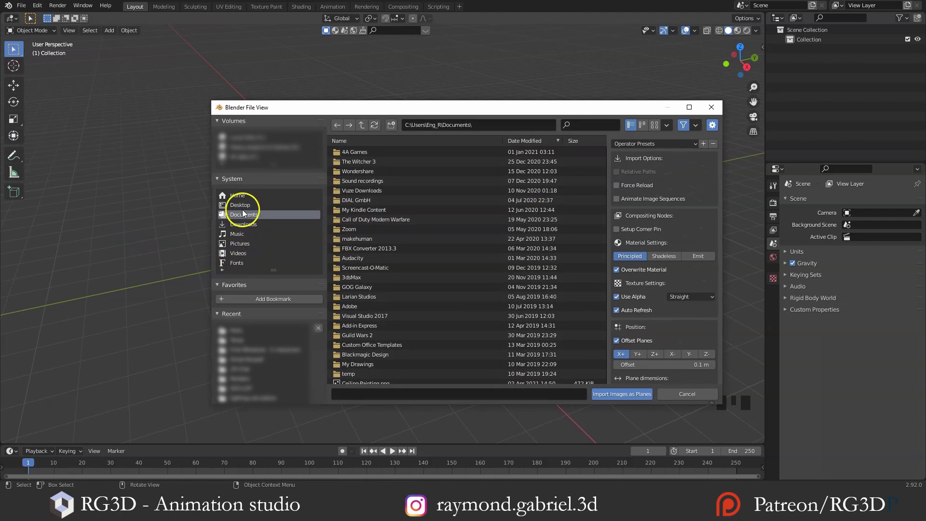
click(243, 206)
double_click(365, 152)
double_click(366, 152)
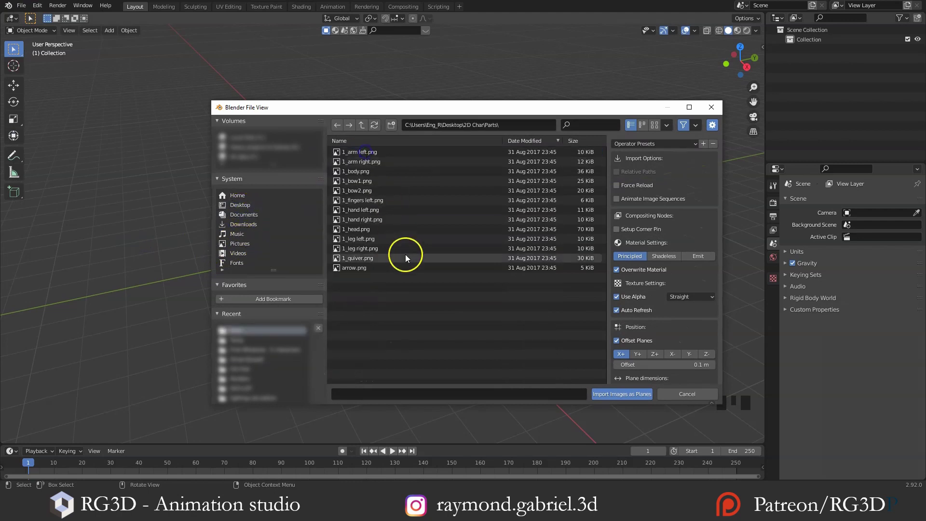
Step: Import all the part images as Shadeless planes, sized by Dots/BU with definition 600 and aligned to Z+ (Up)
key(a)
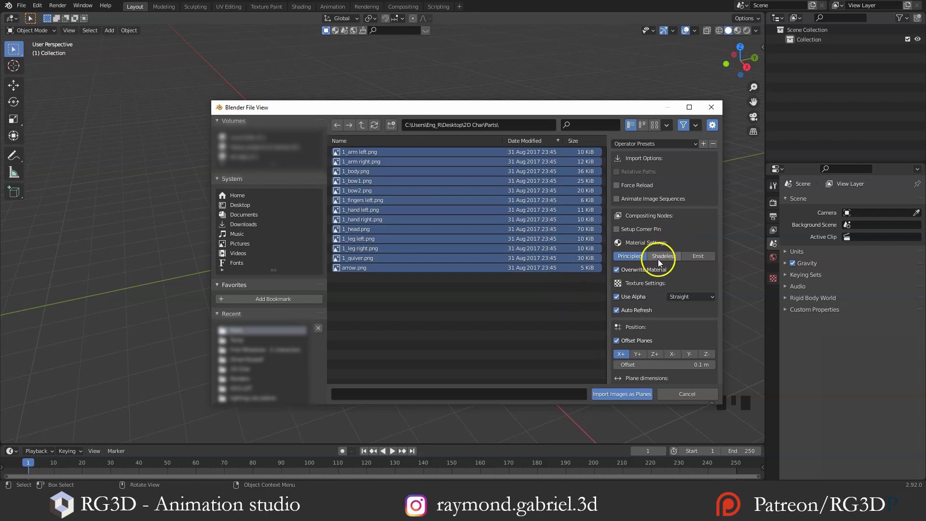
scroll(661, 257, down, 4)
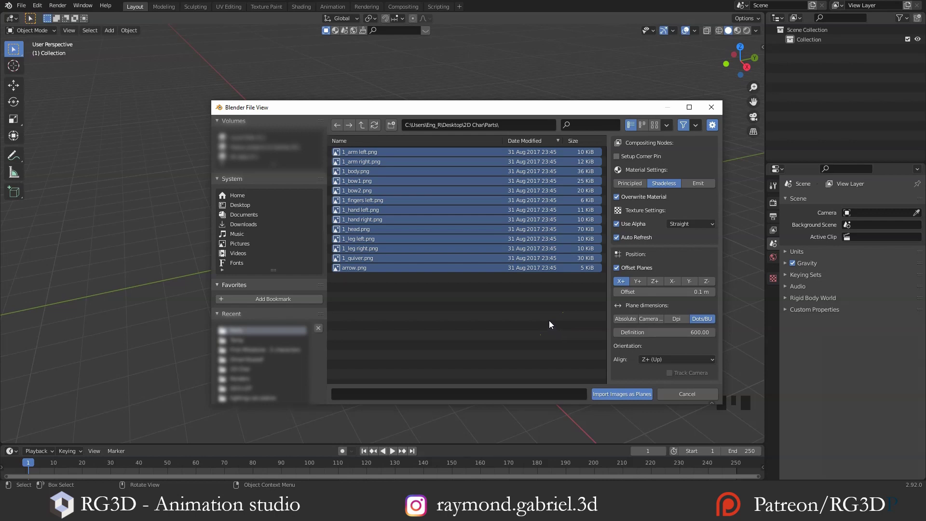
click(609, 393)
Step: Deselect the imported planes and set the viewport shading to Material Preview
mouse_move(400, 305)
middle_down()
mouse_move(465, 304)
mouse_move(424, 289)
mouse_move(482, 299)
mouse_move(457, 295)
middle_up()
key(alt+a)
key(z)
click(454, 361)
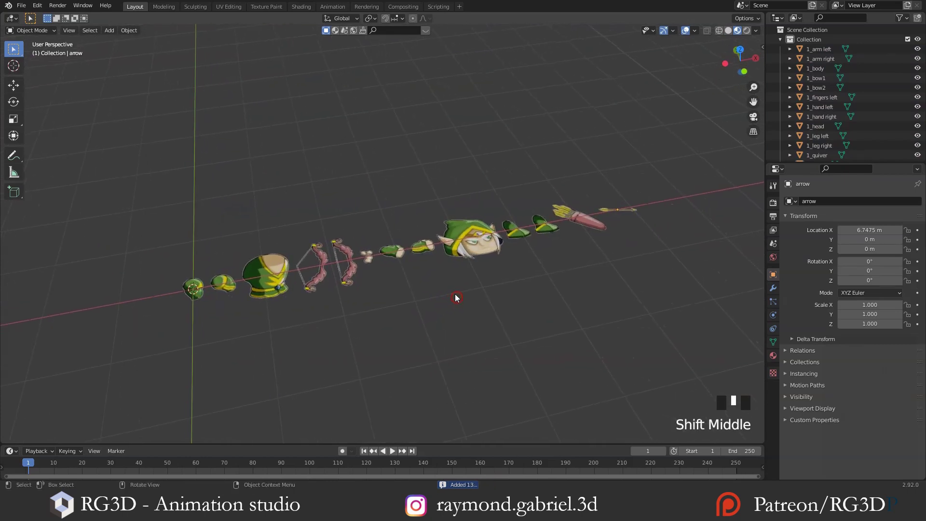
key(z)
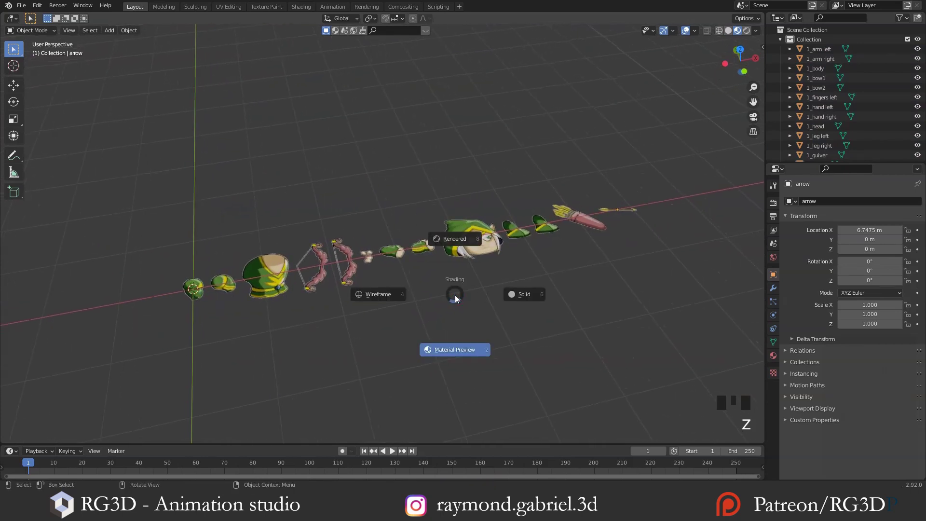
click(464, 349)
Step: Select the head plane and the body plane in turn and inspect the row of imported parts
middle_drag(456, 313, 458, 253)
click(458, 246)
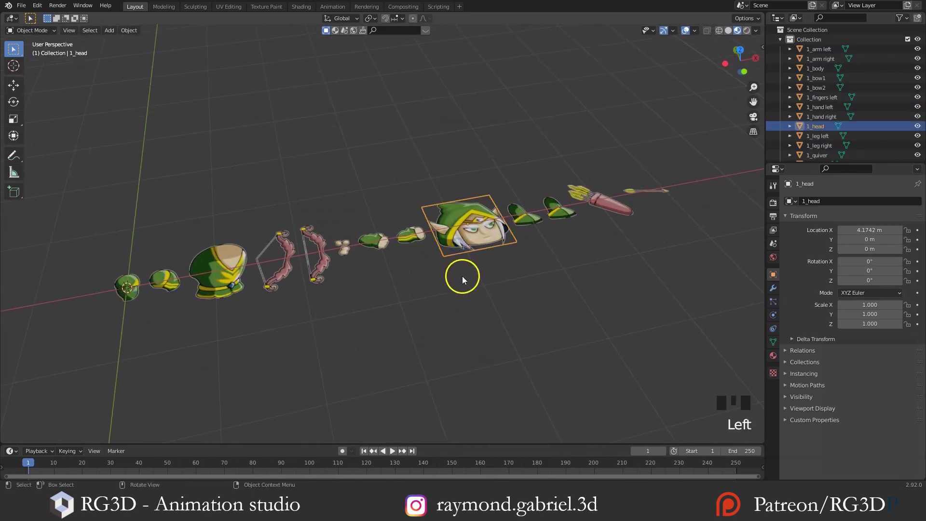
click(217, 273)
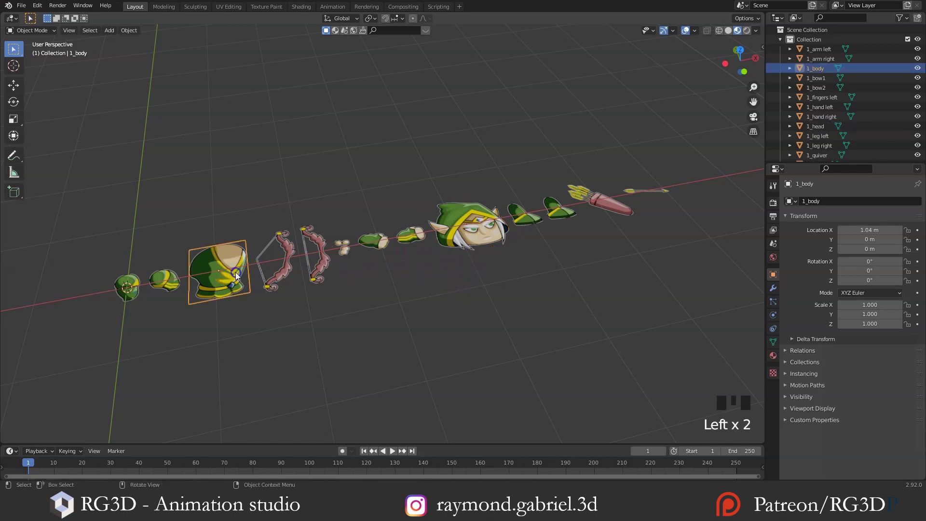
scroll(492, 246, up, 2)
shift+middle_drag(492, 247, 458, 289)
shift+middle_drag(322, 266, 407, 233)
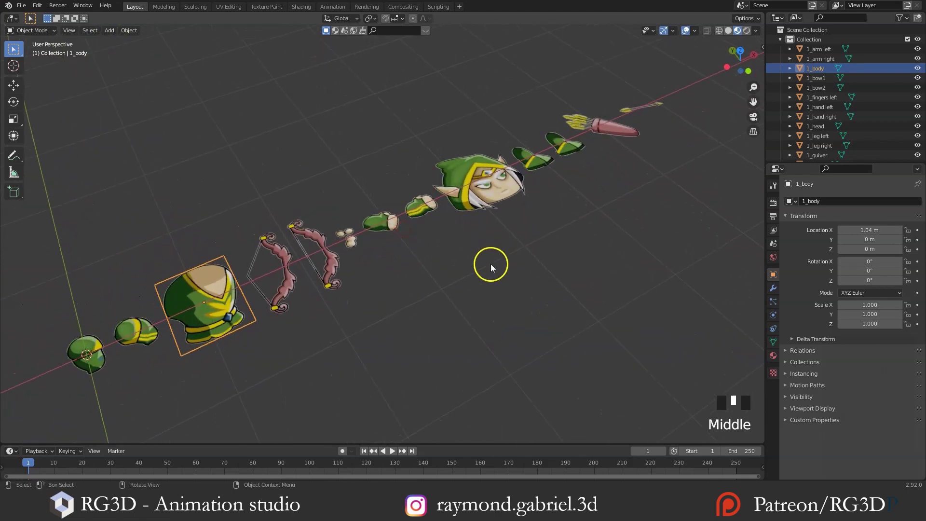
Step: Set the scene's Color Management View Transform to Standard in the render properties
click(773, 206)
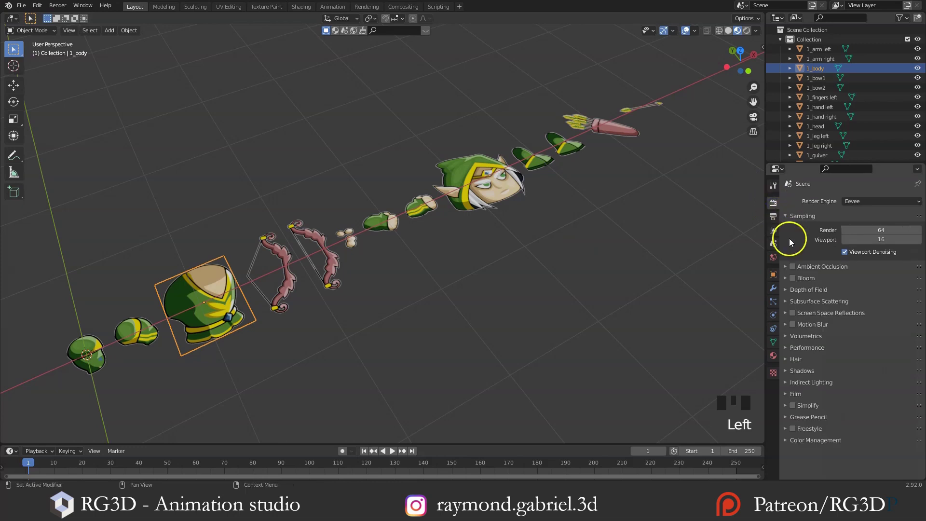
scroll(791, 434, down, 2)
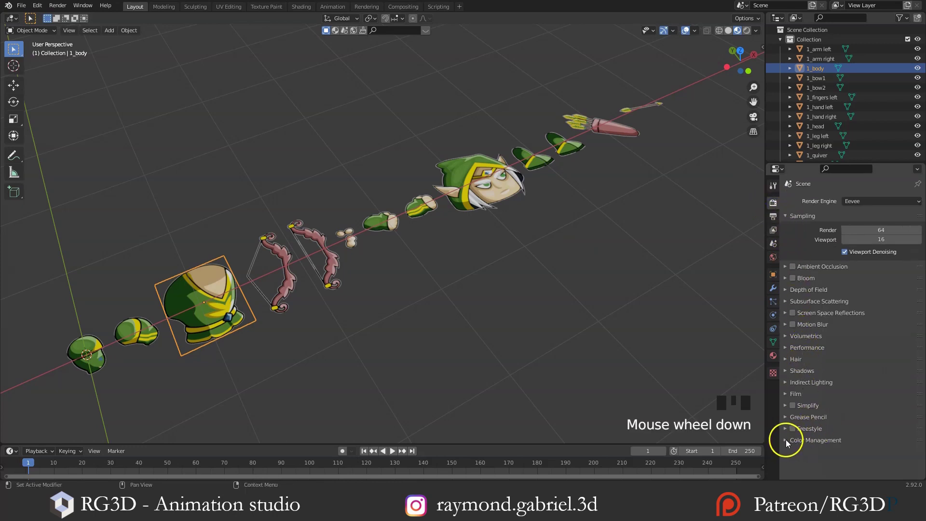
click(785, 440)
scroll(786, 439, down, 4)
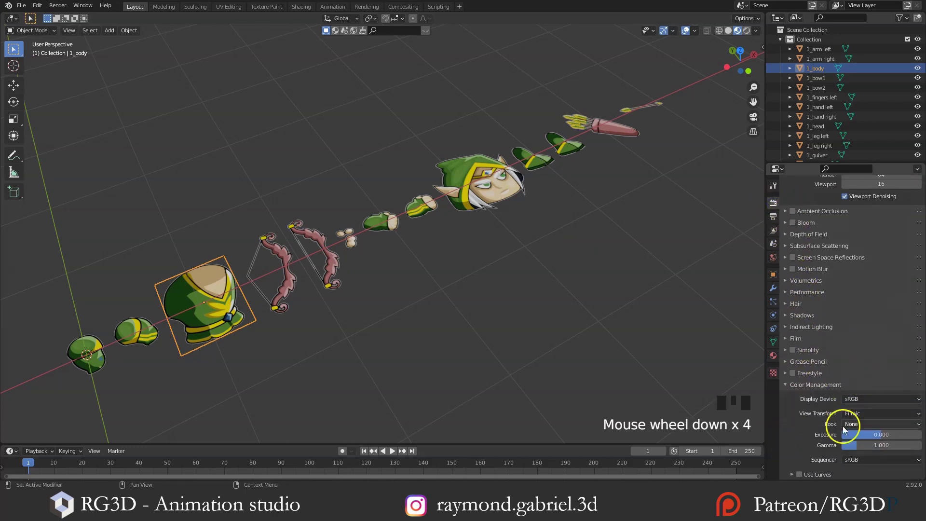
click(860, 412)
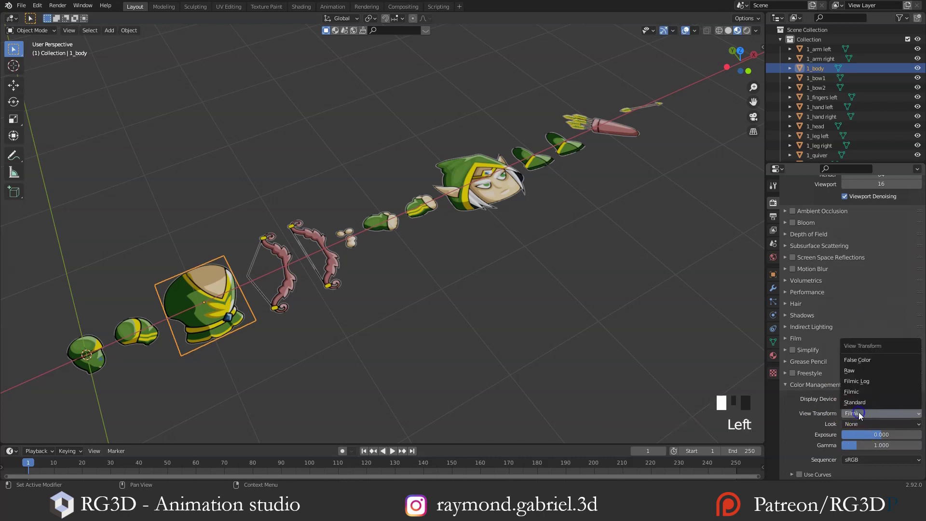
click(861, 383)
Step: Select all the part planes and rotate them 90 degrees about the global X axis
middle_drag(501, 279, 482, 262)
scroll(465, 251, down, 1)
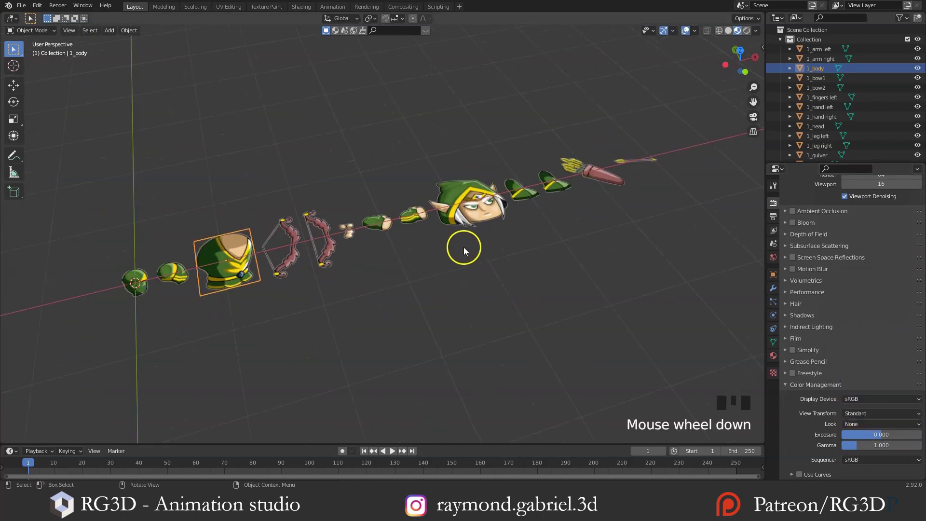
middle_drag(423, 247, 476, 282)
key(a)
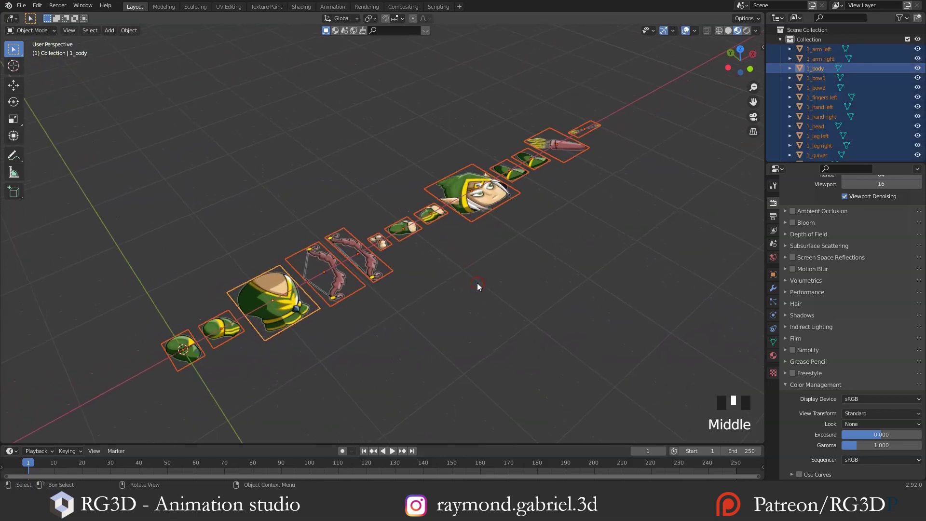
key(r)
key(x)
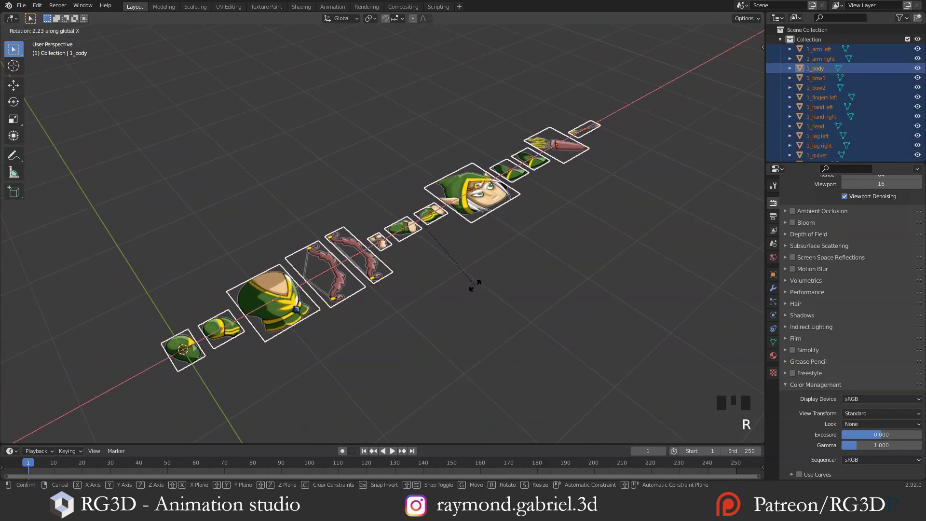
text(90)
key(Return)
Step: Raise all the upright part planes along the global Z axis above the ground line
middle_drag(476, 285, 478, 256)
shift+middle_drag(478, 256, 480, 276)
key(g)
key(z)
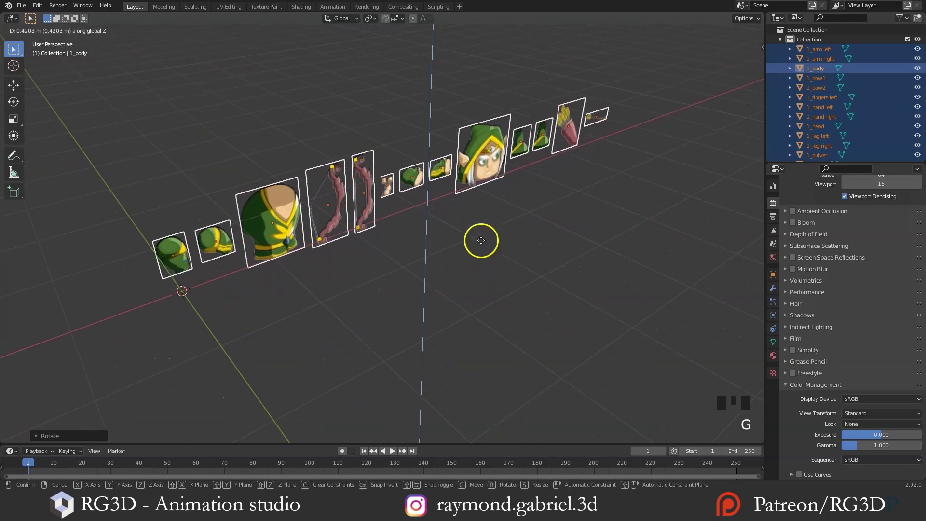
click(482, 236)
click(482, 236)
Step: Switch to the front orthographic view and look through the available viewpoint options
middle_drag(482, 236, 411, 288)
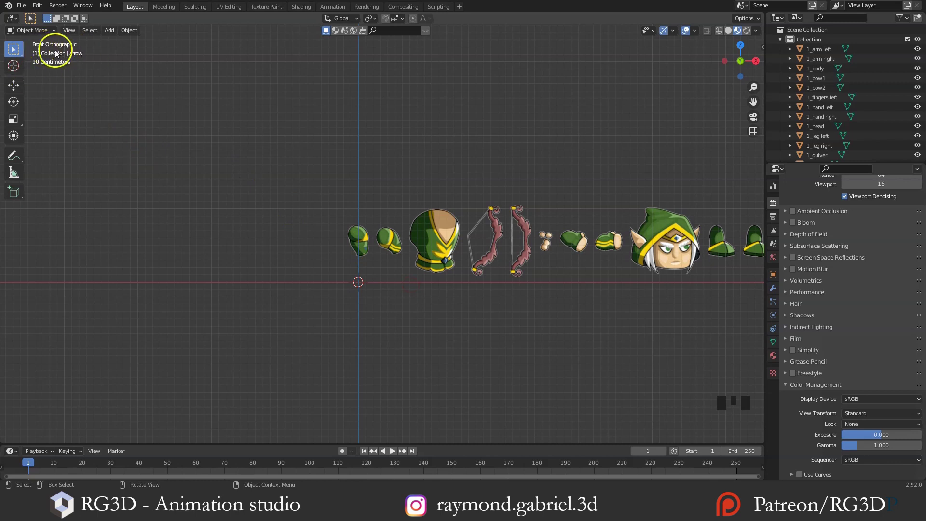
scroll(442, 271, up, 1)
shift+middle_drag(443, 271, 397, 290)
scroll(398, 290, down, 2)
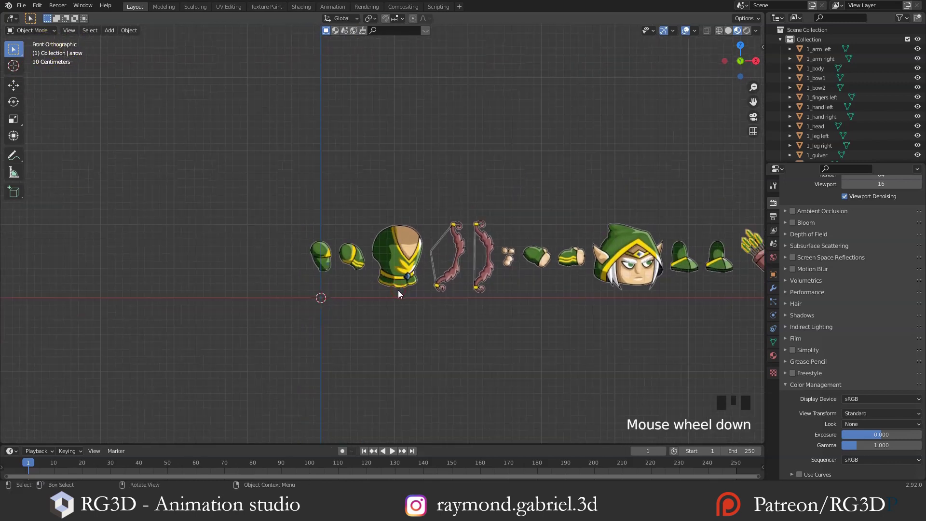
key(KP_1)
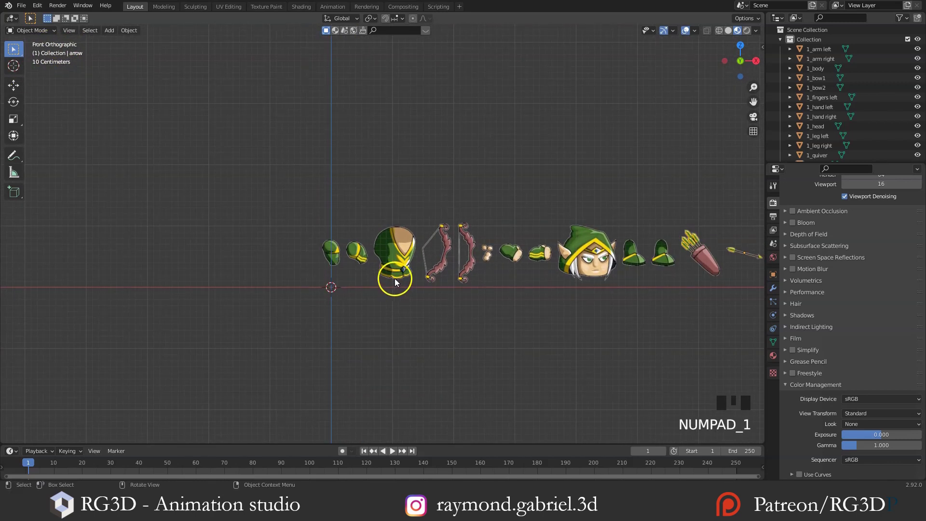
middle_drag(394, 278, 389, 296)
key(KP_1)
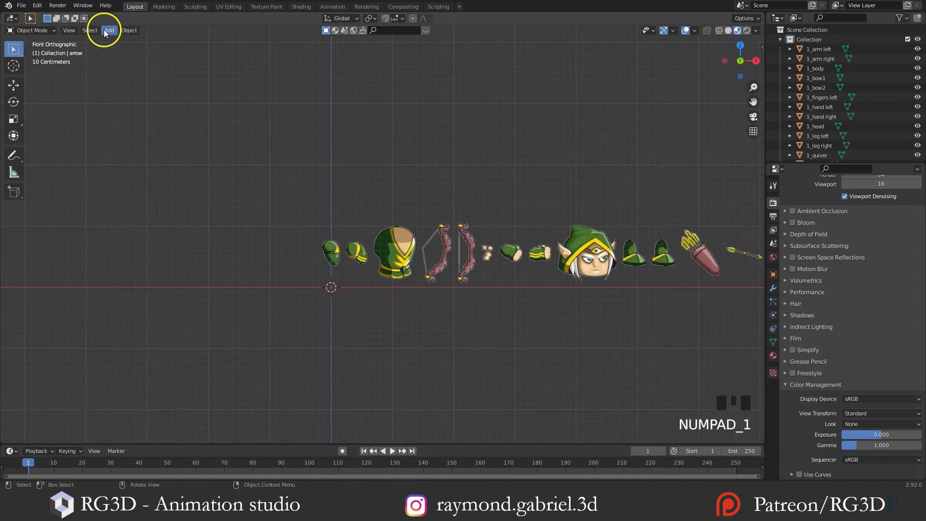
click(69, 30)
mouse_move(93, 143)
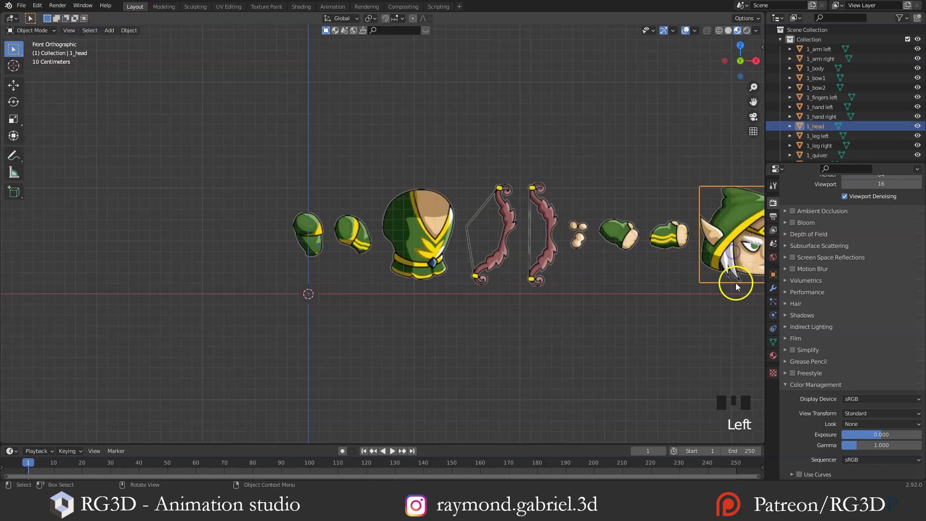
Step: Move the head over the vertical axis and place the right arm with the right hand beneath it on the character's right side
scroll(664, 279, down, 1)
key(g)
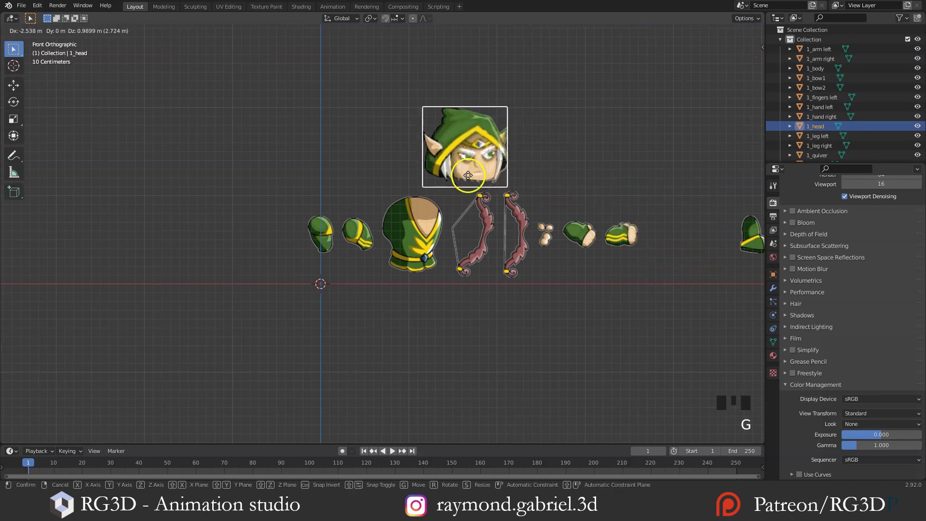
click(308, 201)
click(356, 234)
key(g)
click(253, 217)
click(620, 235)
key(g)
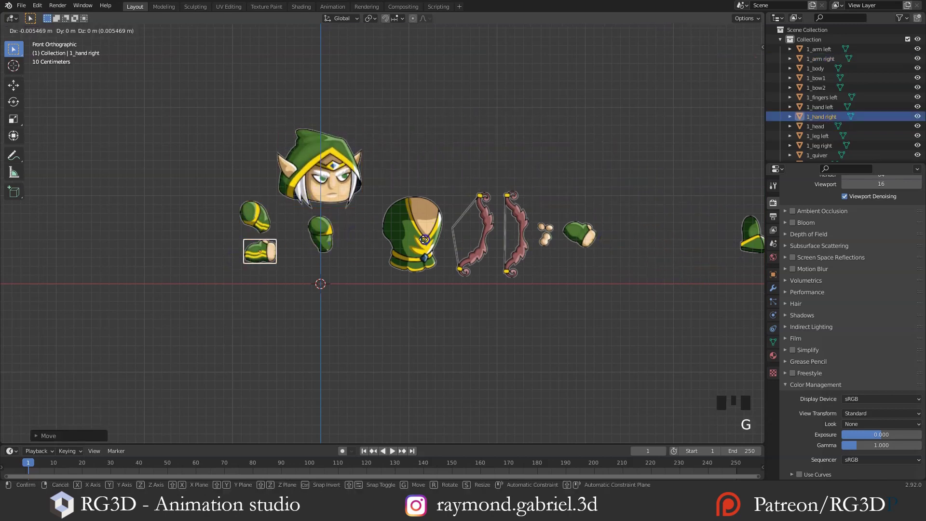
click(263, 254)
Step: Place the body under the head and the left arm and left hand on the body's other side
click(413, 235)
key(g)
click(615, 246)
key(g)
click(366, 264)
Step: Set bow1 aside far from the character and place the fingers, legs, quiver and arrow around the body
click(499, 236)
key(g)
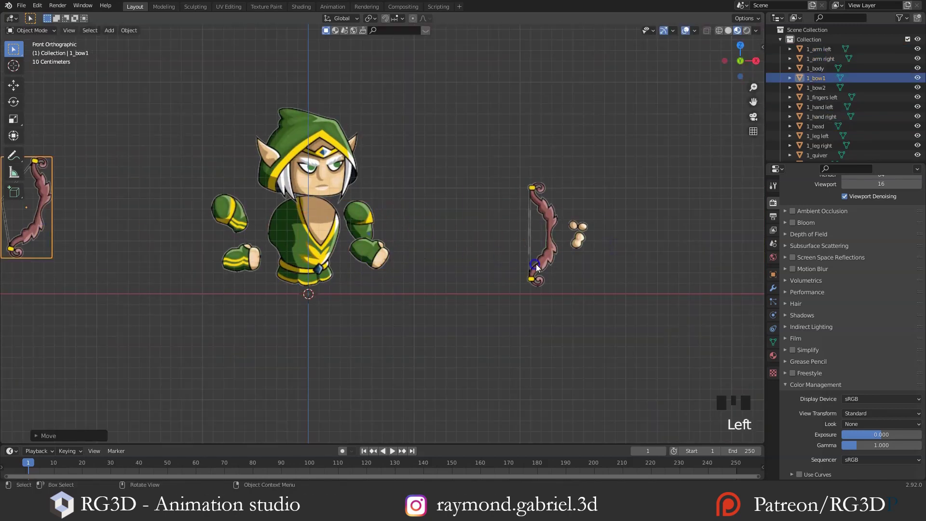
click(579, 239)
scroll(381, 261, down, 4)
click(599, 240)
key(g)
click(707, 242)
key(g)
click(315, 269)
scroll(315, 269, up, 6)
Step: Fit the arms, right hand, head and both legs closely against the body
click(173, 222)
key(g)
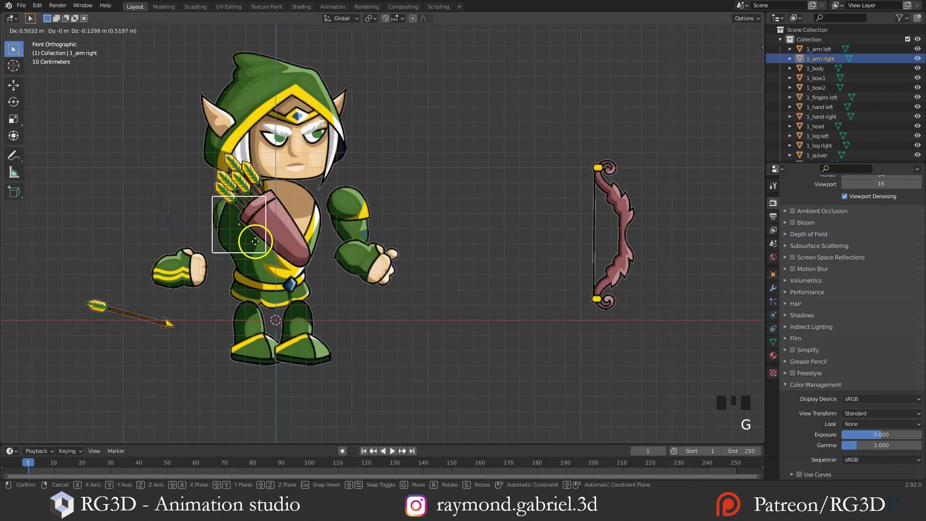
click(255, 241)
key(g)
click(319, 203)
click(299, 340)
Step: Place the left fingers on the left hand and move bow2 right beside them
key(g)
click(211, 333)
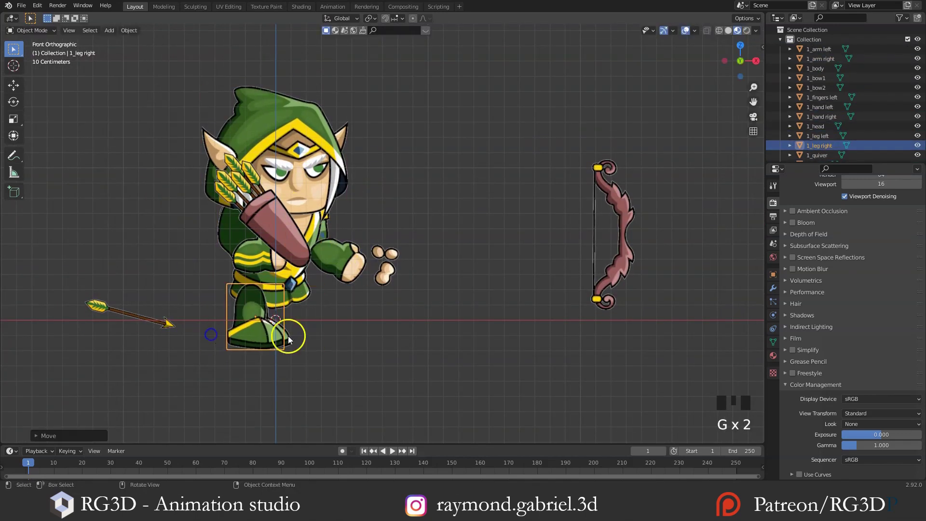
click(278, 355)
click(381, 277)
key(g)
click(380, 307)
click(131, 313)
click(606, 242)
key(g)
click(383, 261)
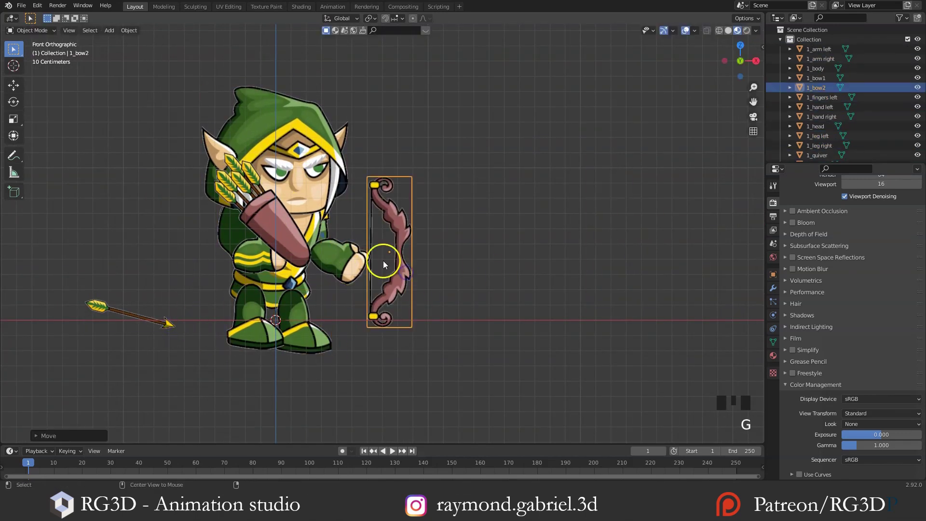
Step: Offset the head plane slightly along the global Y axis to separate it from the body in depth
scroll(314, 256, up, 2)
middle_drag(308, 243, 297, 261)
shift+middle_drag(297, 261, 395, 287)
click(399, 186)
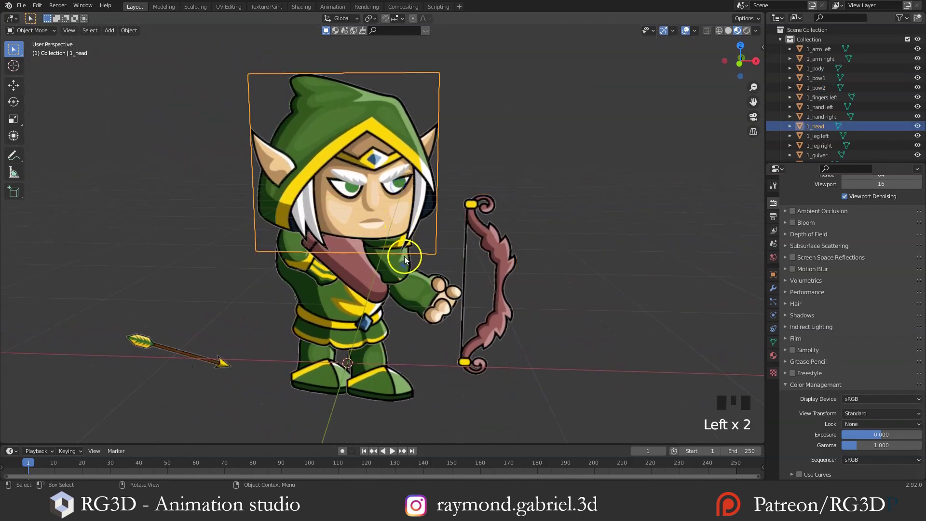
middle_drag(383, 247, 447, 249)
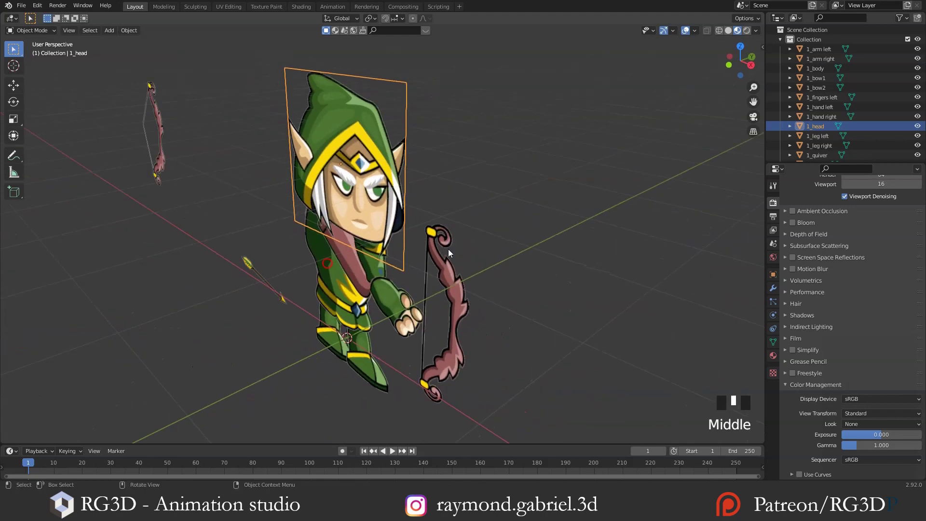
middle_drag(351, 329, 448, 270)
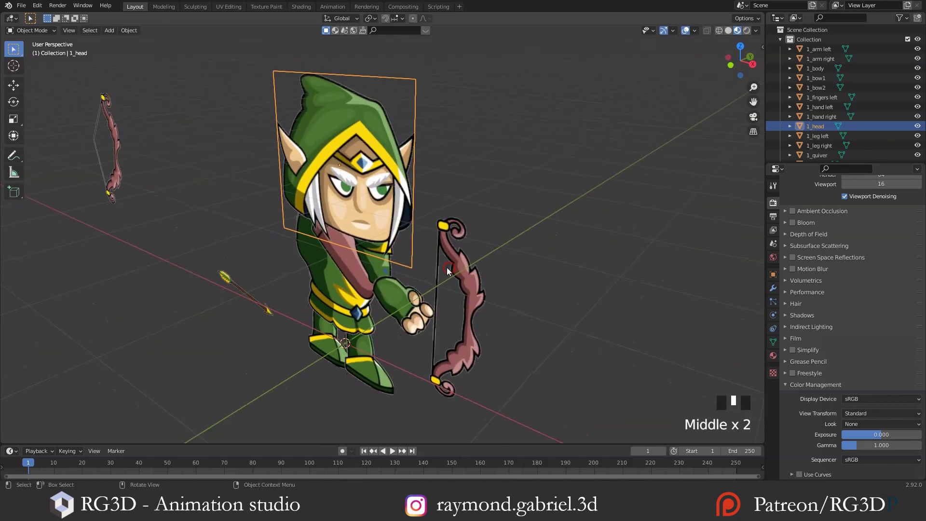
key(g)
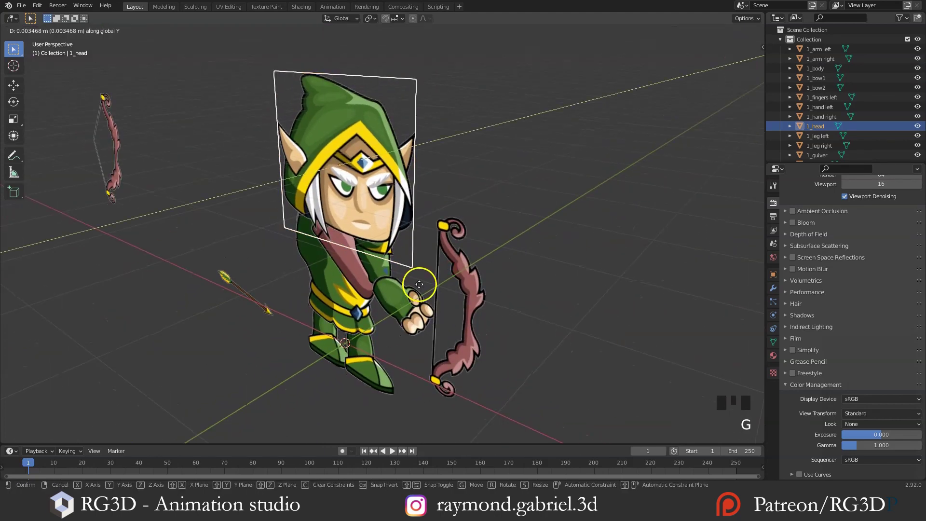
click(397, 298)
Step: Shift the left arm parts in depth so the upper arm sits behind the body
middle_drag(397, 298, 340, 377)
click(378, 258)
shift+click(397, 298)
key(g)
click(398, 298)
Step: Select both leg planes and shift them in depth behind the body
click(385, 365)
shift+click(311, 375)
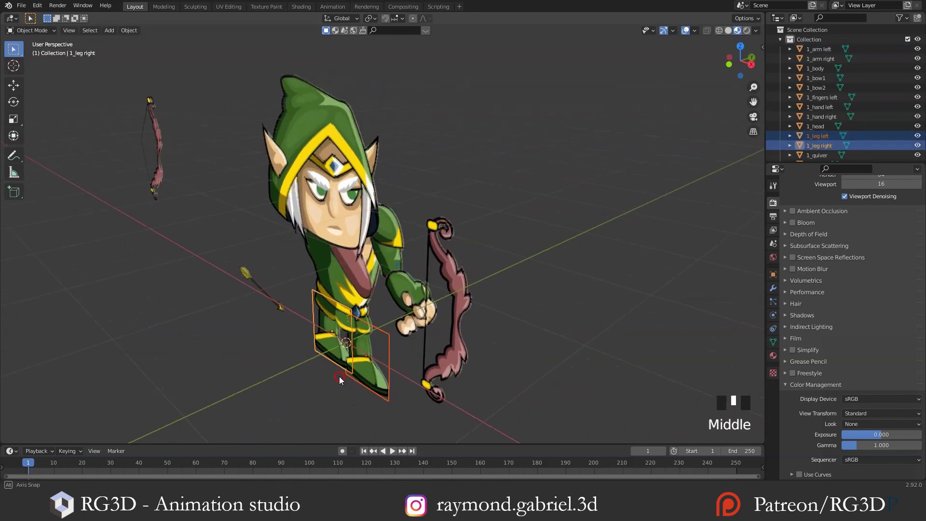
key(g)
click(369, 371)
click(385, 366)
key(g)
Step: Push the quiver plane back in depth behind the body and arms
middle_drag(350, 280, 436, 271)
key(g)
click(438, 331)
Step: Position the quiver behind the right shoulder in the front view with its arrows sticking out
middle_drag(400, 241, 331, 215)
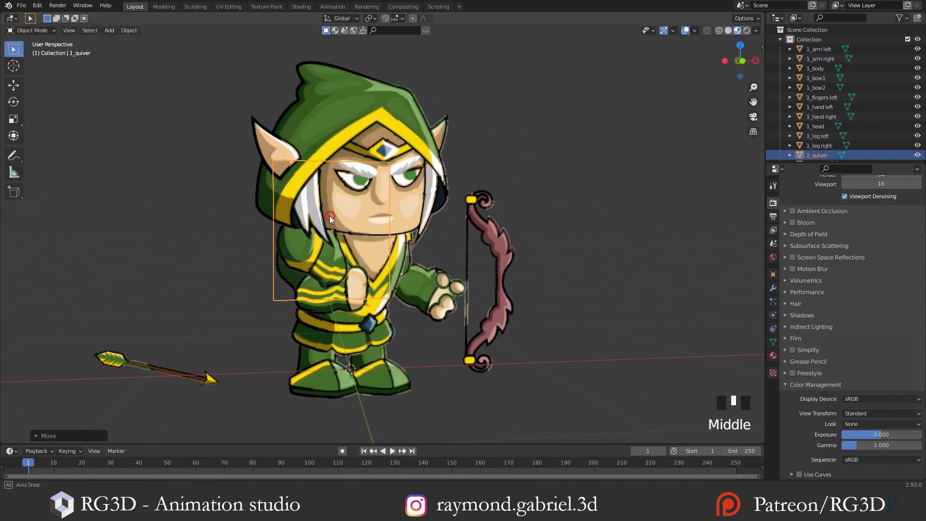
key(KP_1)
key(g)
click(396, 334)
key(g)
click(410, 339)
Step: Align the left fingers over the end of the left hand in the front view
click(416, 290)
click(407, 255)
click(443, 299)
key(g)
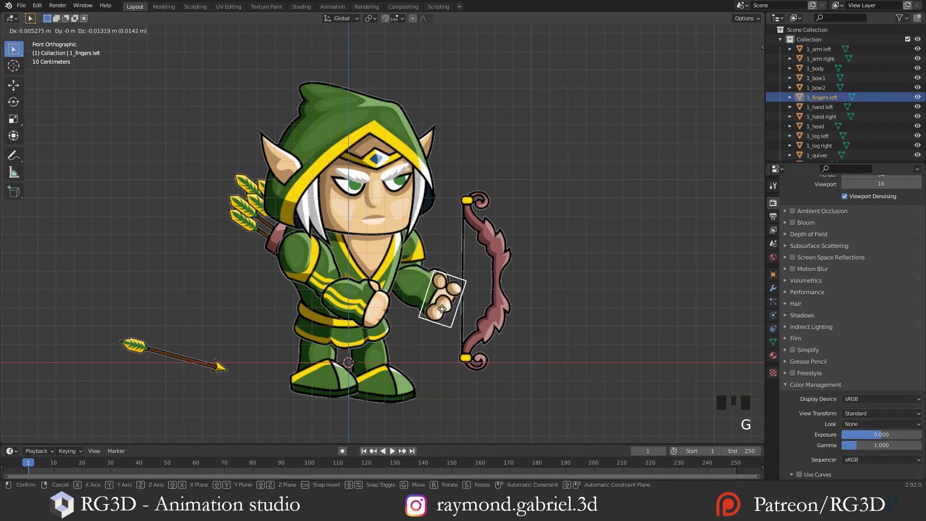
middle_drag(446, 309, 394, 349)
key(KP_1)
key(g)
click(452, 324)
Step: Move and tilt bow2 so it sits in the left hand's grip, and deselect it
click(496, 294)
key(g)
key(r)
key(alt+a)
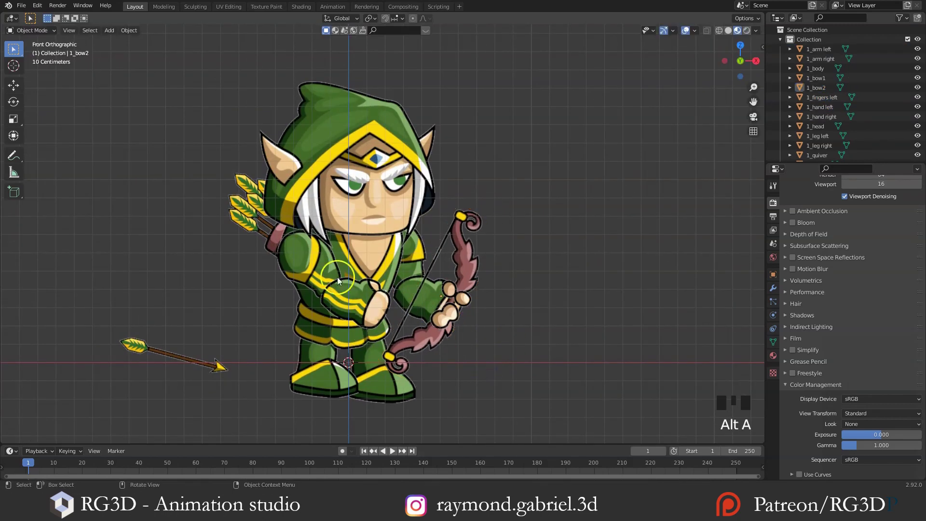
Step: Lower and angle the right hand so it continues from the right upper arm across the waist
click(311, 266)
click(372, 311)
key(g)
click(381, 342)
Step: Adjust the left hand's position between the left arm and the fingers, and deselect it
click(417, 308)
click(411, 283)
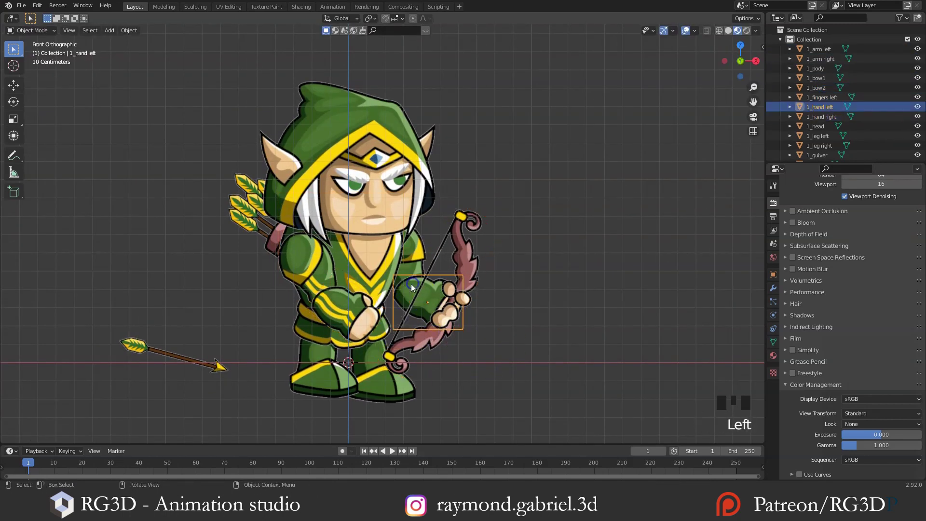
key(g)
key(g)
click(409, 296)
key(alt+a)
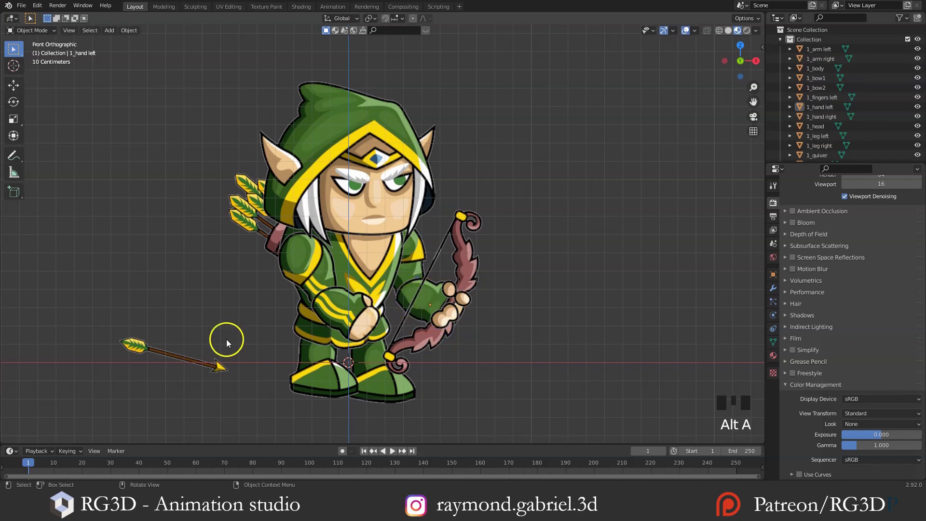
Step: Move the loose arrow up to the quiver and rotate it to match the quiver's arrows
click(202, 369)
key(g)
click(332, 258)
key(r)
click(324, 304)
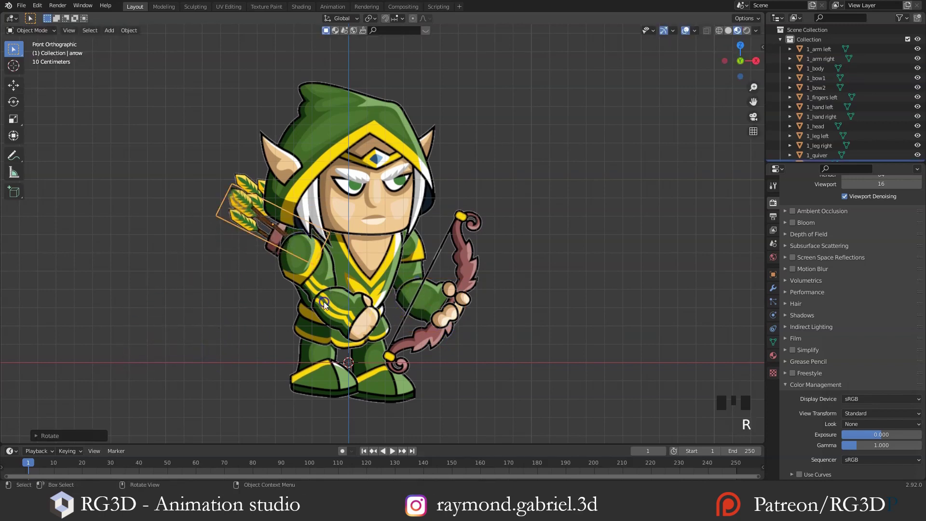
Step: Move the arrow along the global Y axis to set its depth relative to the quiver
middle_drag(304, 285, 270, 258)
key(g)
key(y)
click(303, 278)
Step: Fine-tune the arrow's position and angle among the quiver's arrows, and deselect it
key(g)
key(r)
key(g)
click(345, 251)
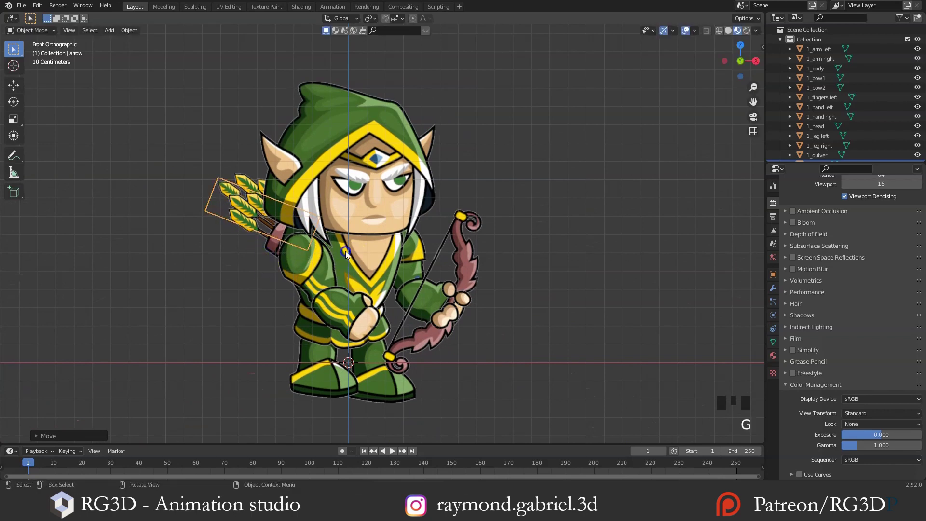
key(alt+a)
Step: Enter Edit Mode on the head plane and select its four corner vertices one after another
click(367, 214)
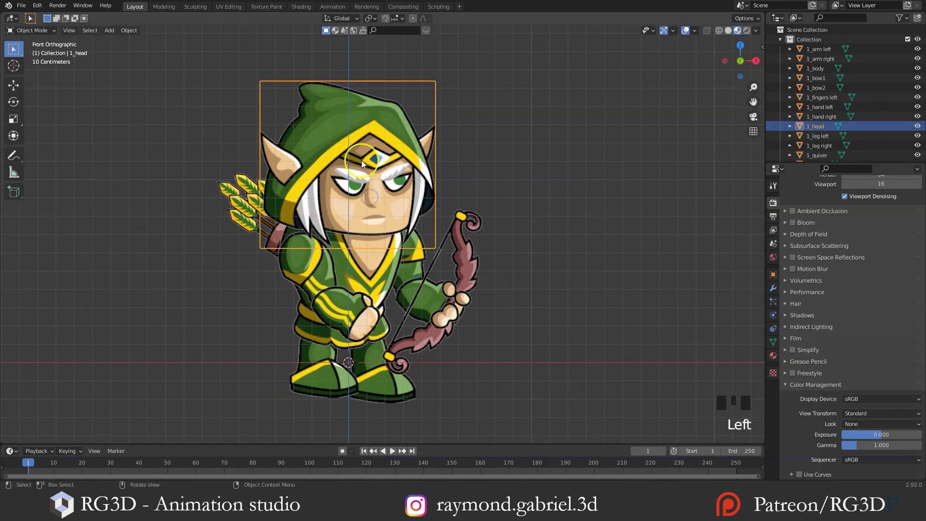
middle_drag(374, 204, 369, 241)
key(Tab)
scroll(369, 242, up, 1)
key(alt+a)
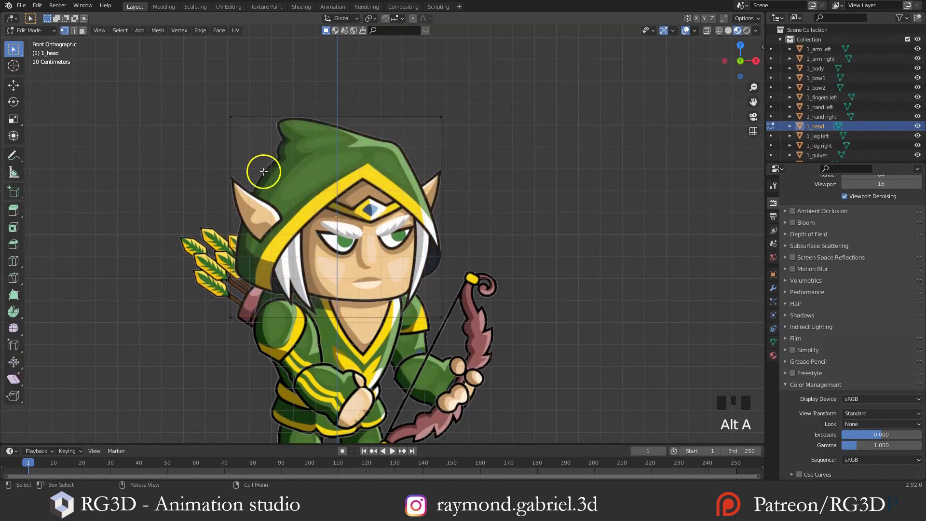
click(239, 122)
click(425, 117)
click(437, 315)
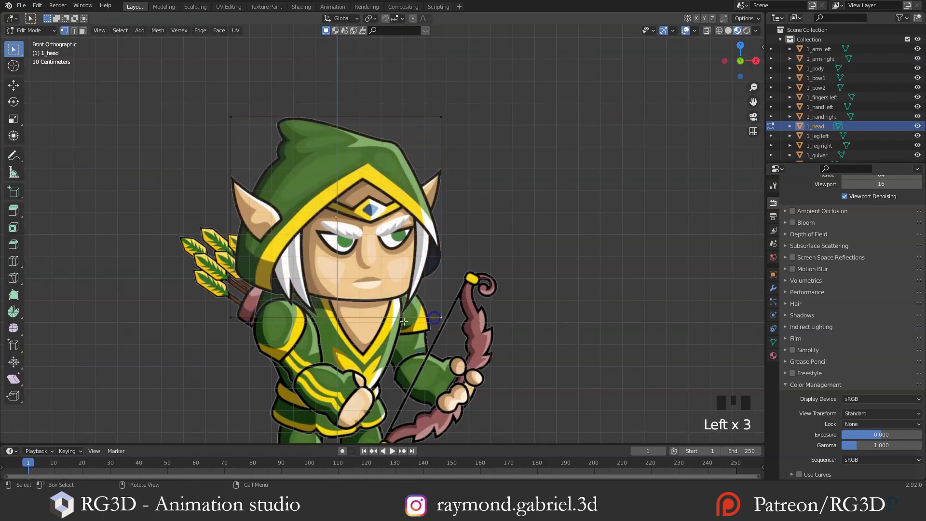
click(232, 321)
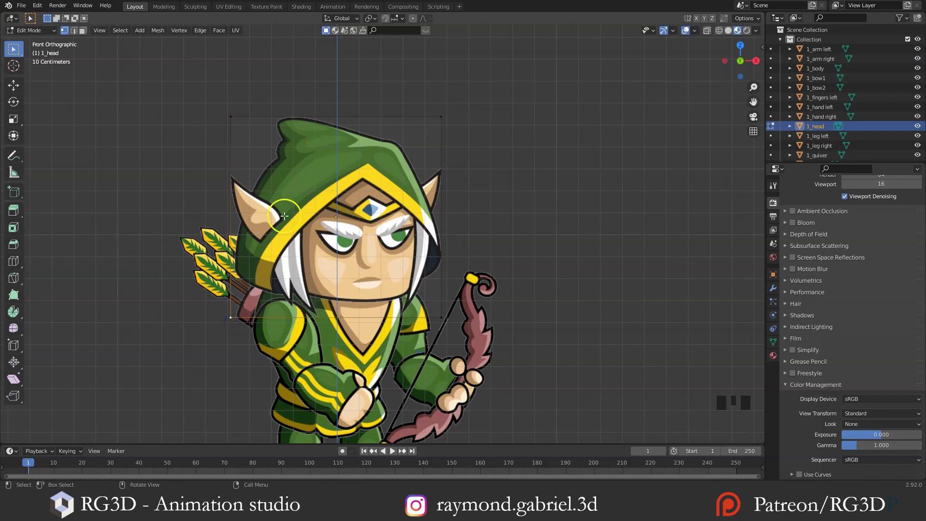
Step: Leave Edit Mode and try rotating the body plane, and after it the head plane, about their current origins
key(Tab)
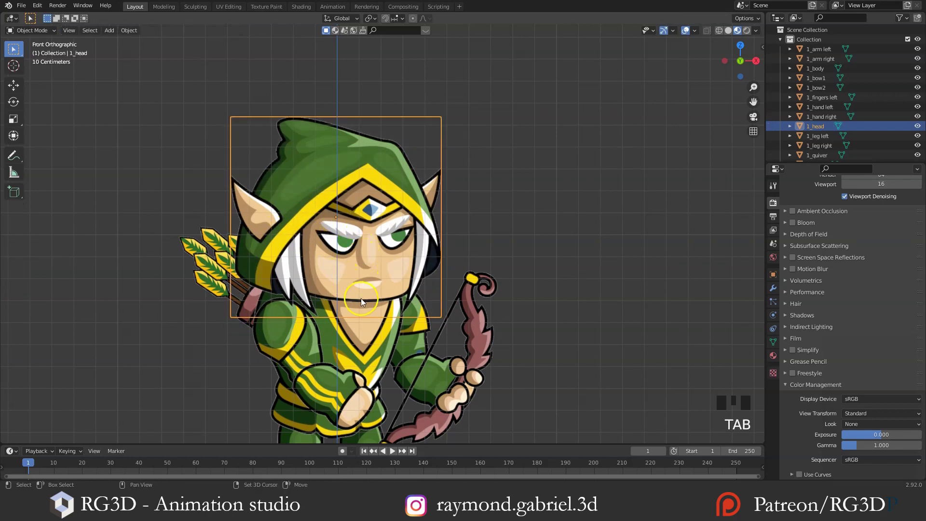
shift+middle_drag(361, 298, 387, 238)
click(401, 287)
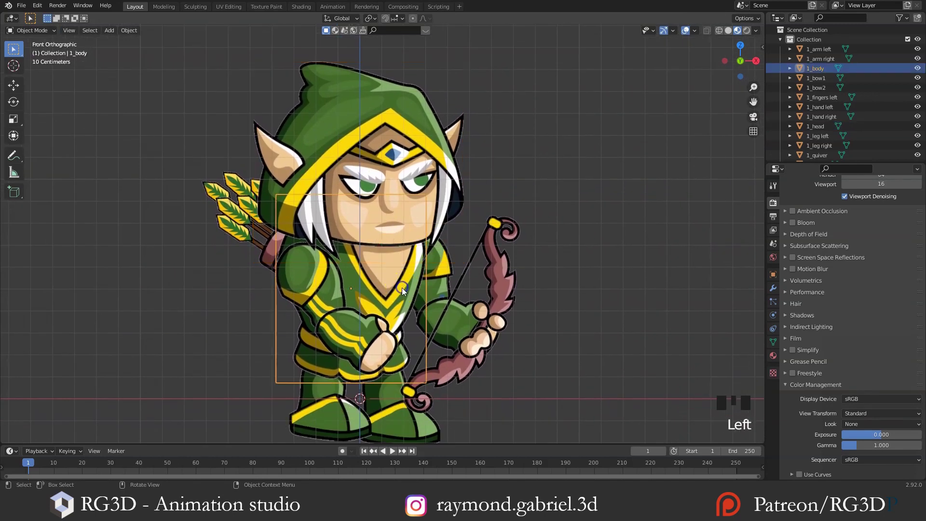
key(r)
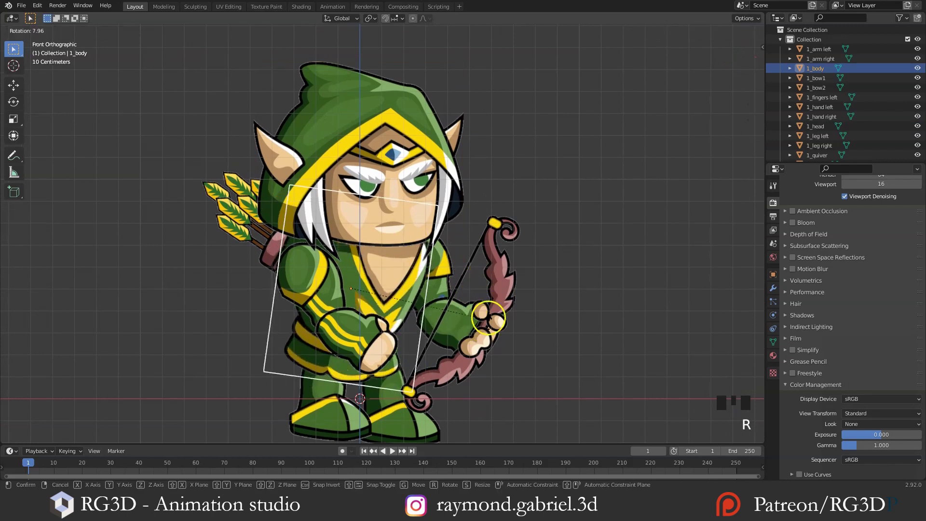
right_click(445, 253)
click(392, 192)
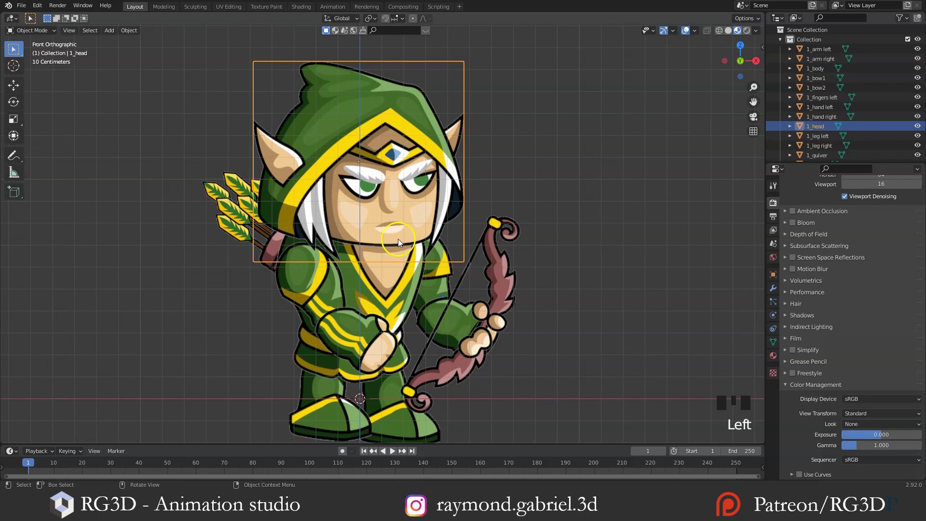
key(r)
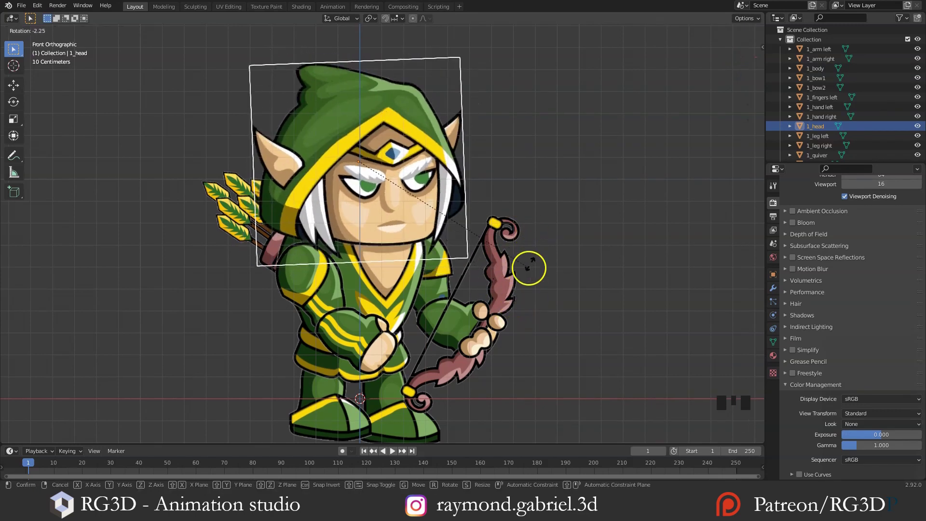
right_click(529, 299)
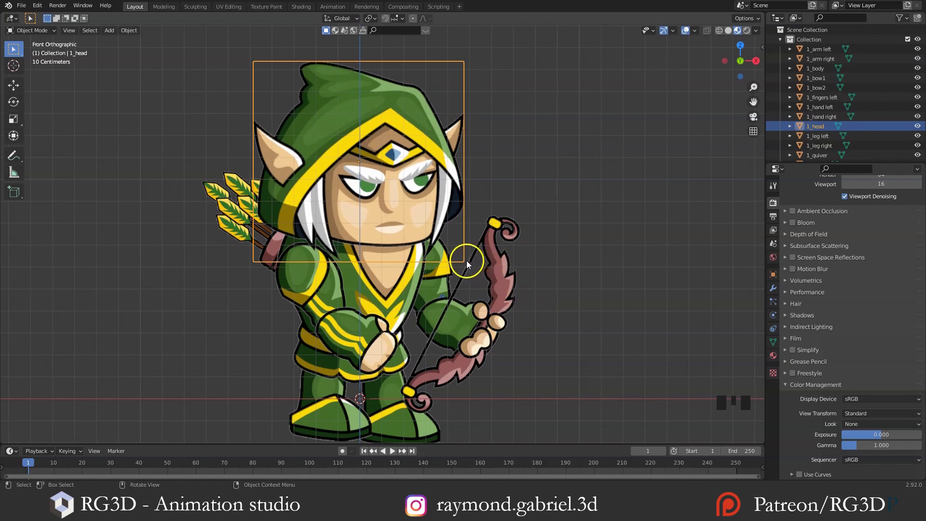
Step: Try rotating the body, the right hand alone, and the right arm and hand together, ending with nothing selected
click(397, 290)
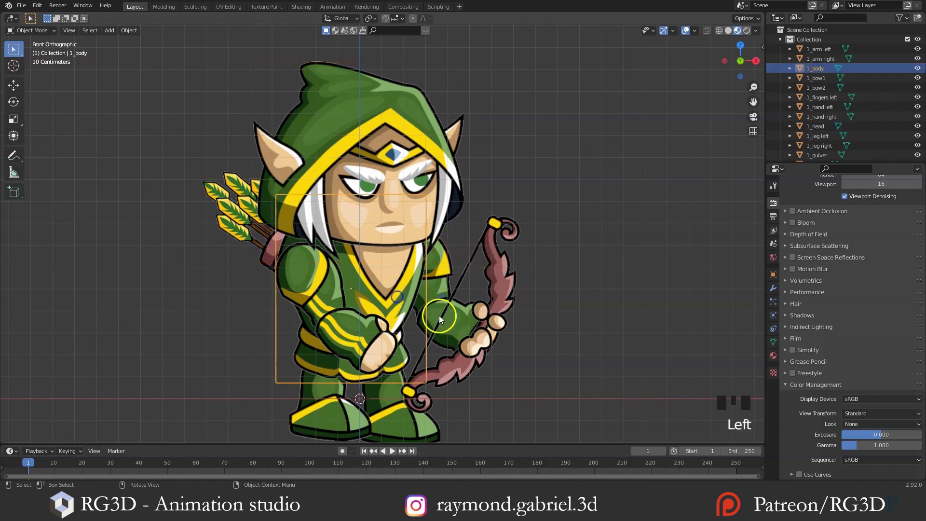
key(r)
click(377, 317)
key(r)
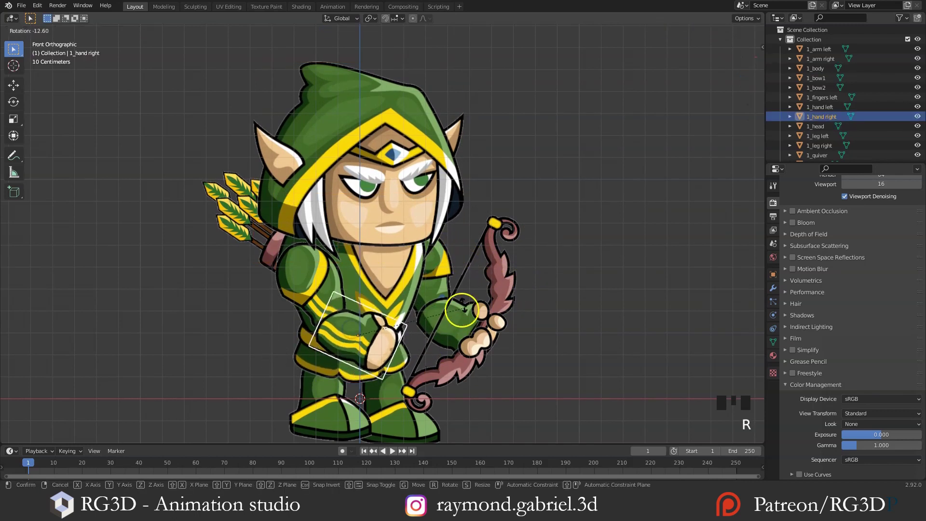
right_click(464, 304)
click(292, 291)
shift+click(356, 330)
key(r)
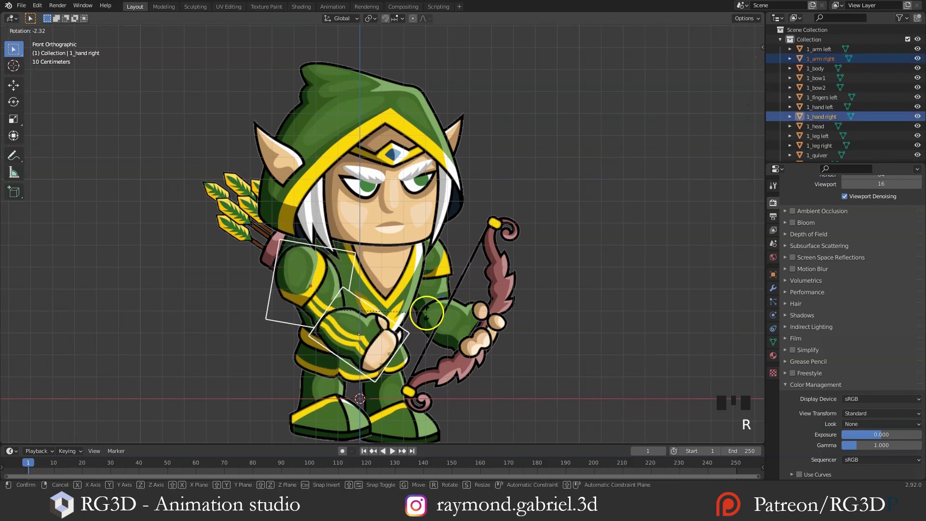
right_click(426, 315)
key(alt+a)
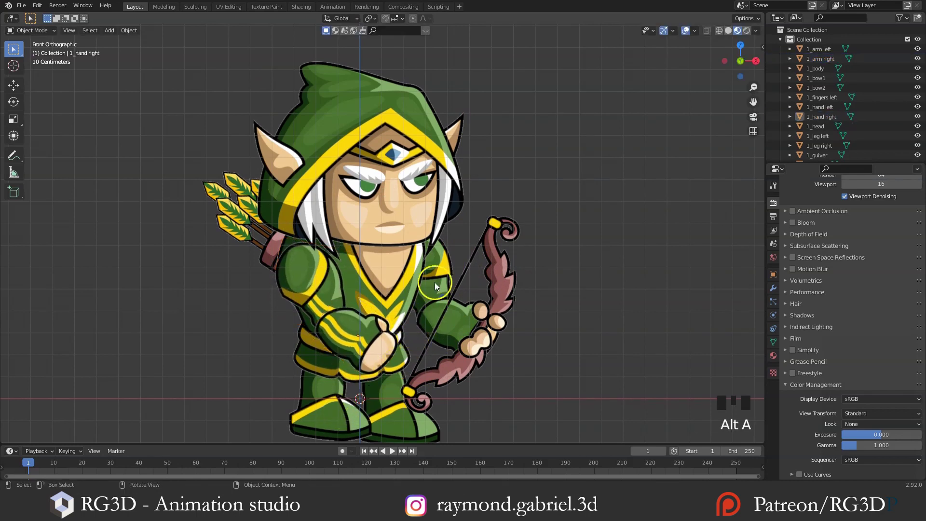
Step: Isolate the body plane by hiding all other character parts
click(398, 268)
key(Tab)
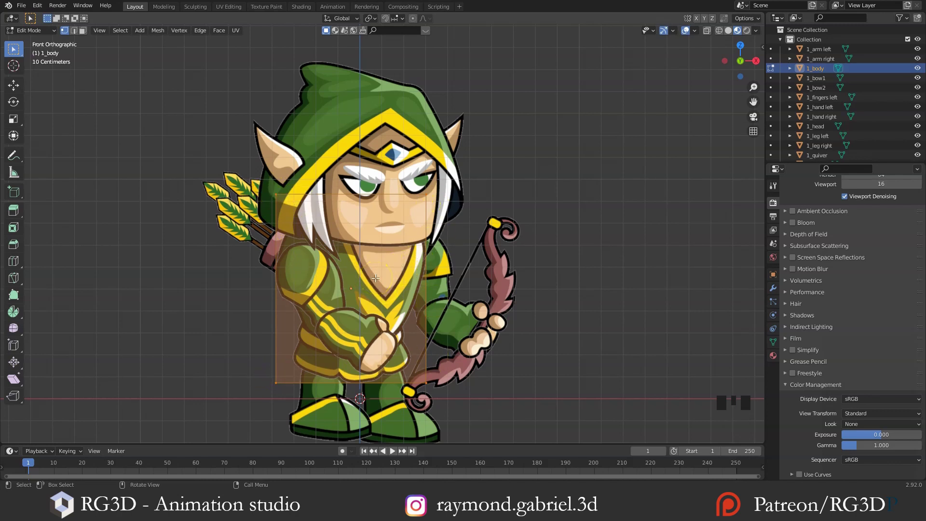
key(Tab)
scroll(386, 278, up, 1)
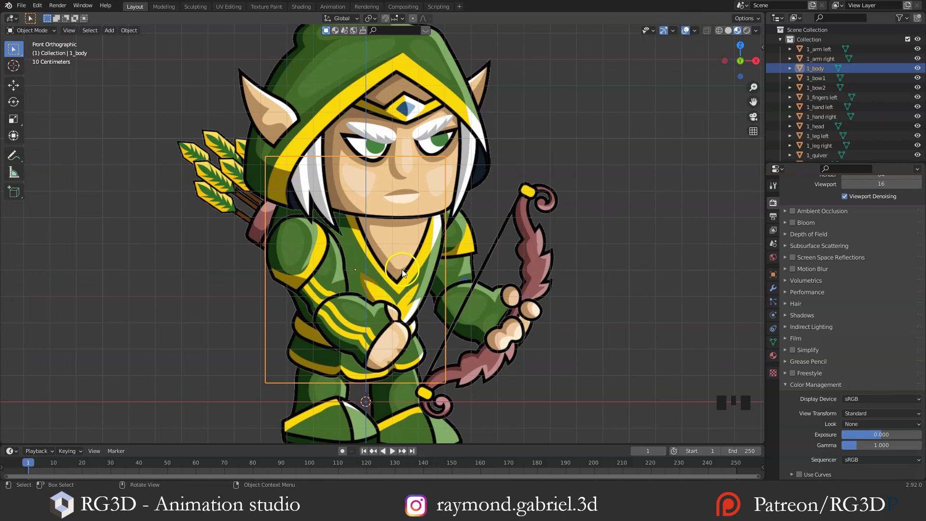
click(402, 270)
click(386, 268)
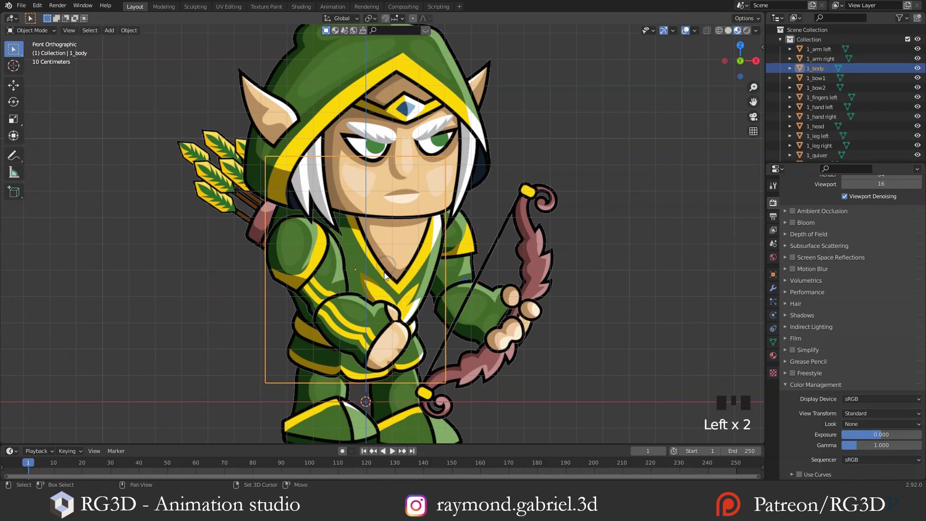
key(shift+h)
Step: Enter Edit Mode on the isolated body plane and select its whole mesh
scroll(368, 300, up, 1)
shift+middle_drag(343, 293, 365, 267)
key(Tab)
click(266, 118)
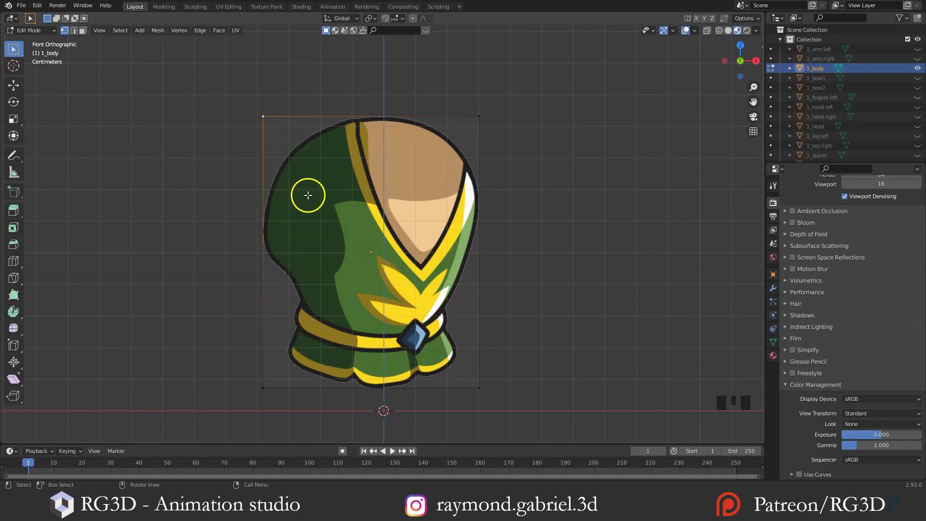
key(alt+a)
key(a)
Step: Knife-cut a segmented curve across the plane's upper-left corner, just outside the torso's dark green shoulder
key(k)
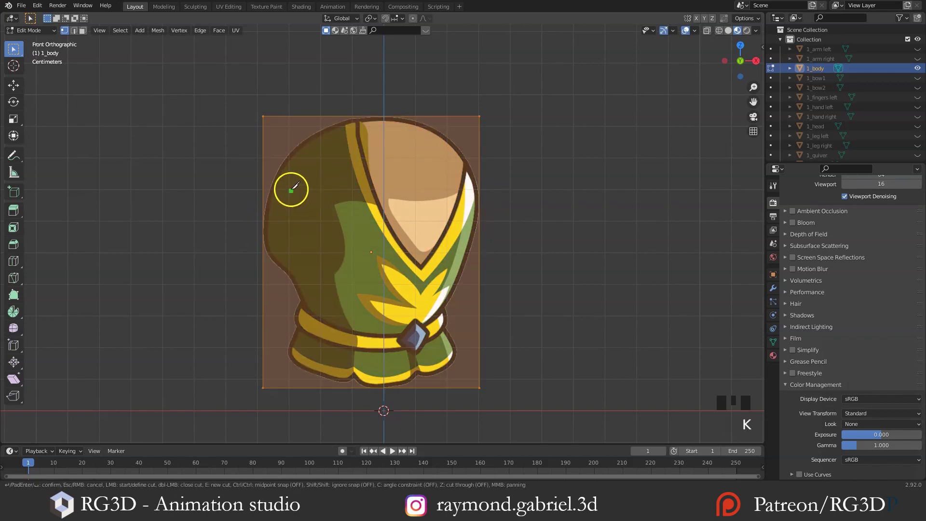
click(263, 180)
click(327, 116)
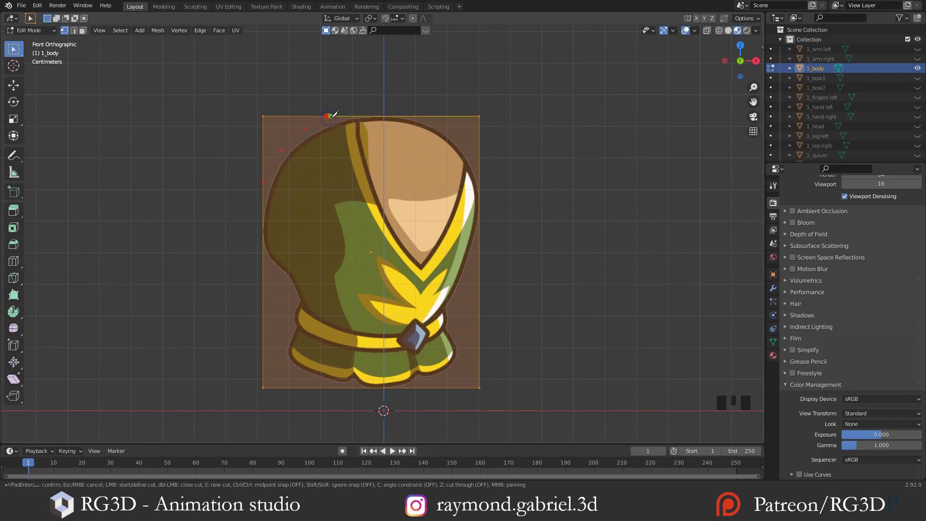
click(353, 112)
key(Return)
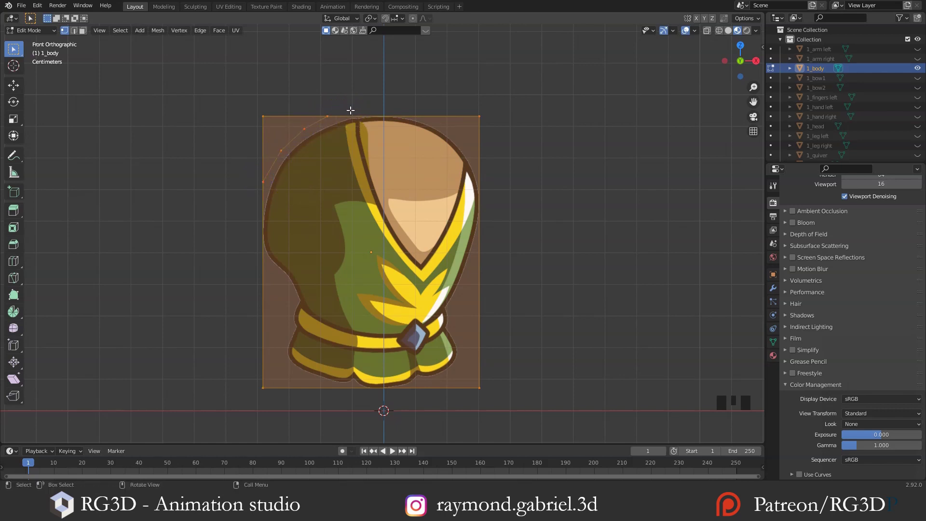
Step: Knife-cut along the torso outline across the plane's upper-right corner and both lower corners
key(k)
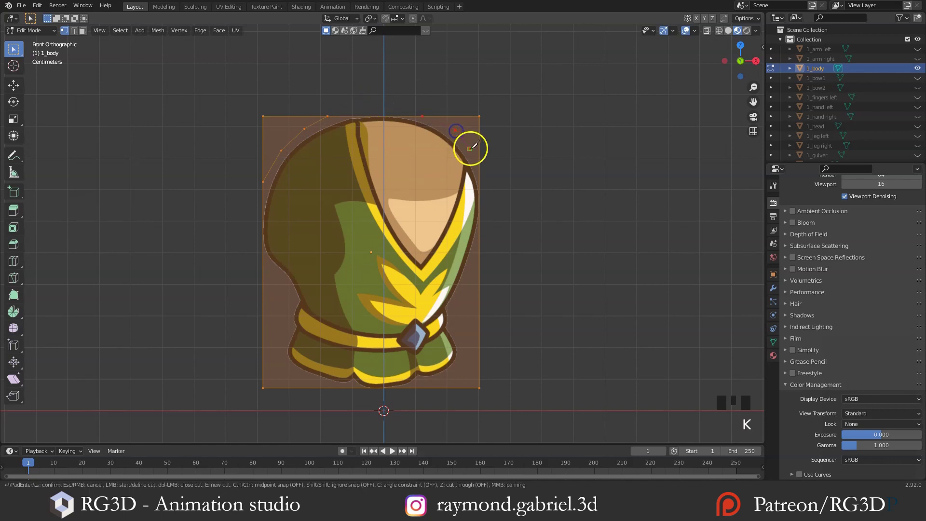
click(470, 148)
key(Return)
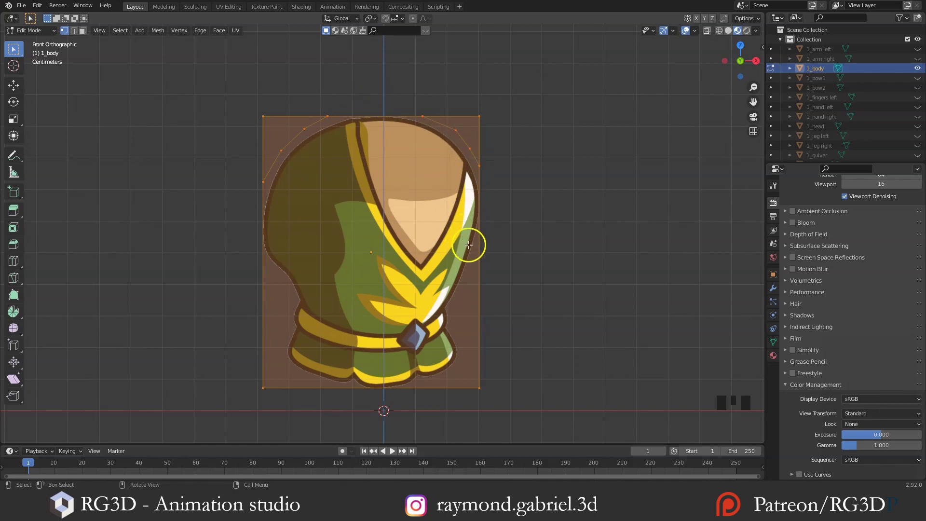
key(k)
click(321, 386)
key(Return)
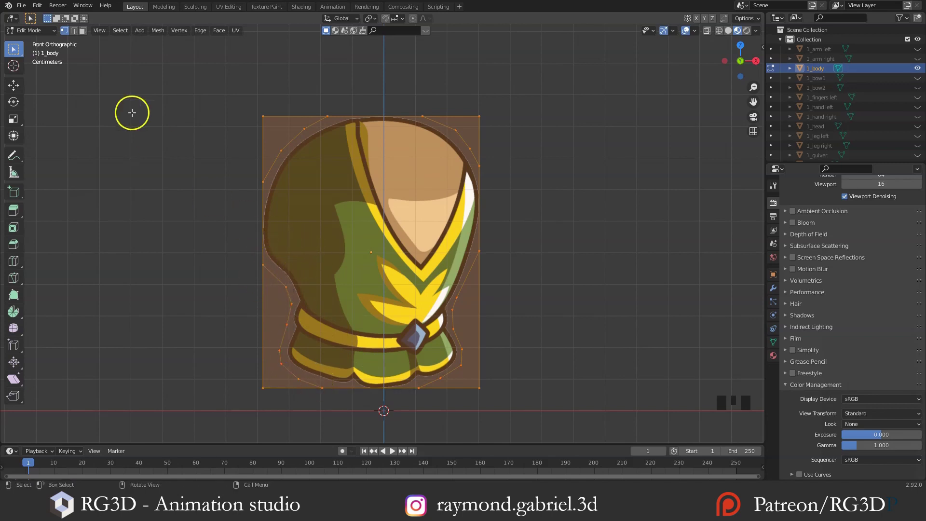
Step: Select the four empty corner faces around the torso in face select mode and delete them
key(3)
click(81, 31)
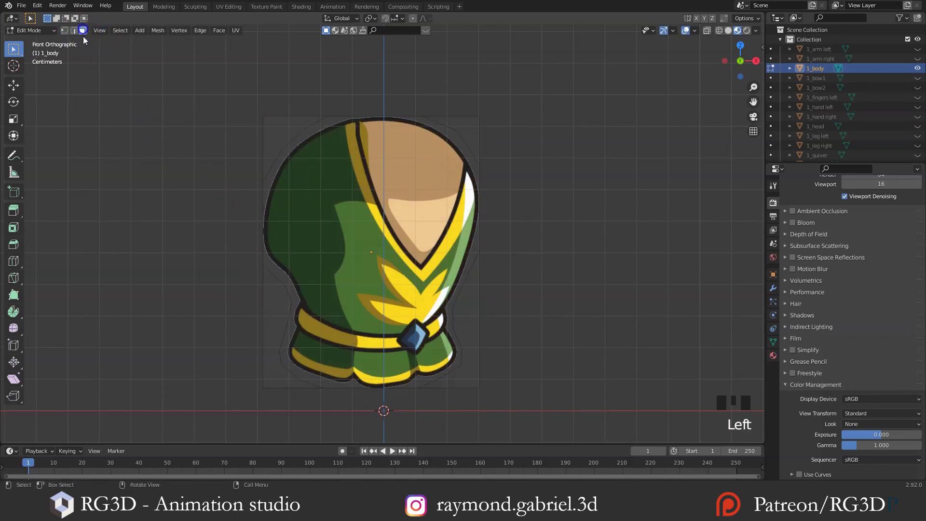
click(84, 31)
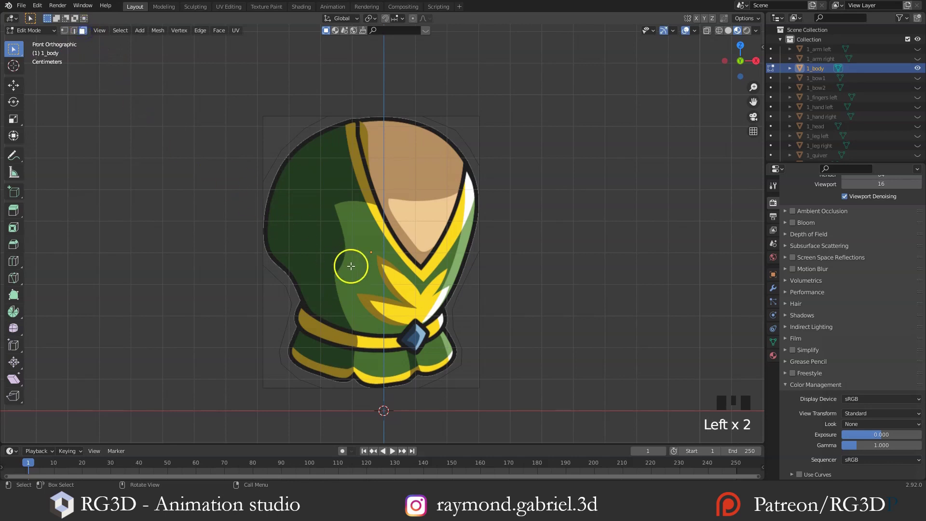
key(alt+a)
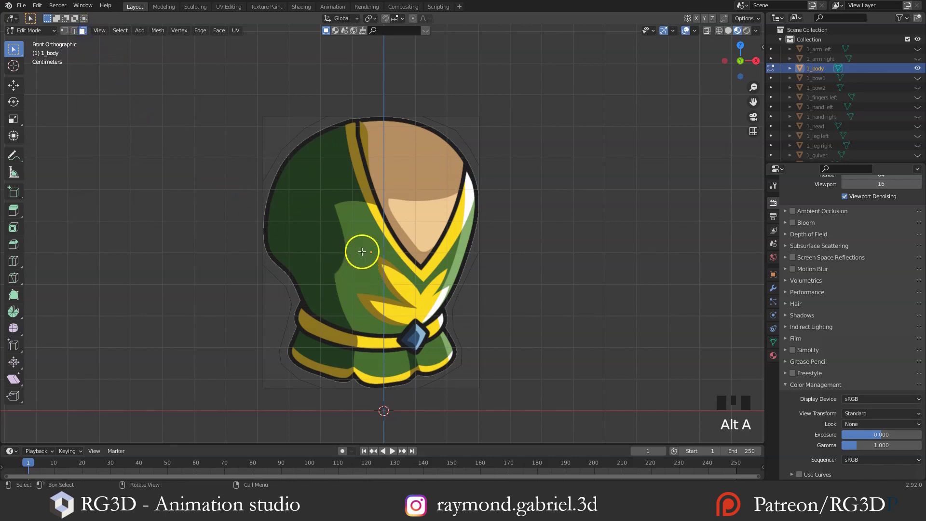
click(279, 137)
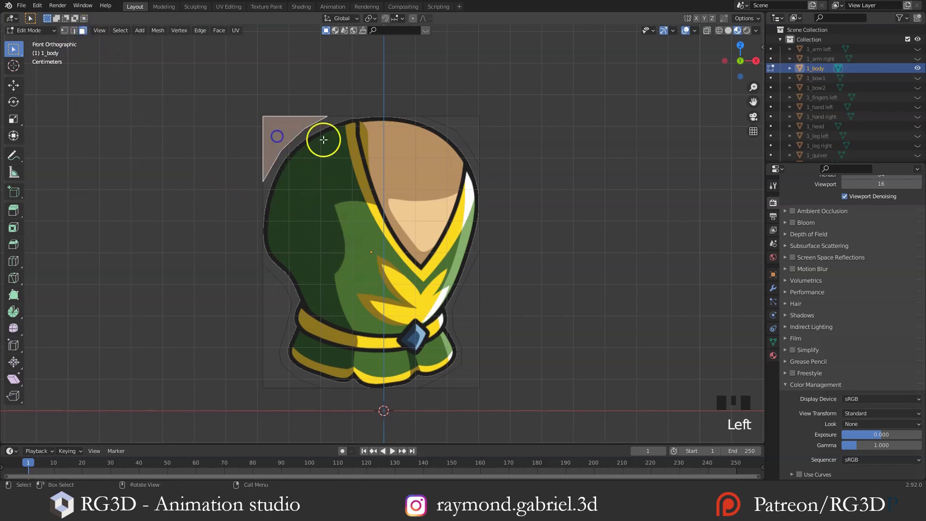
shift+click(463, 128)
shift+click(473, 298)
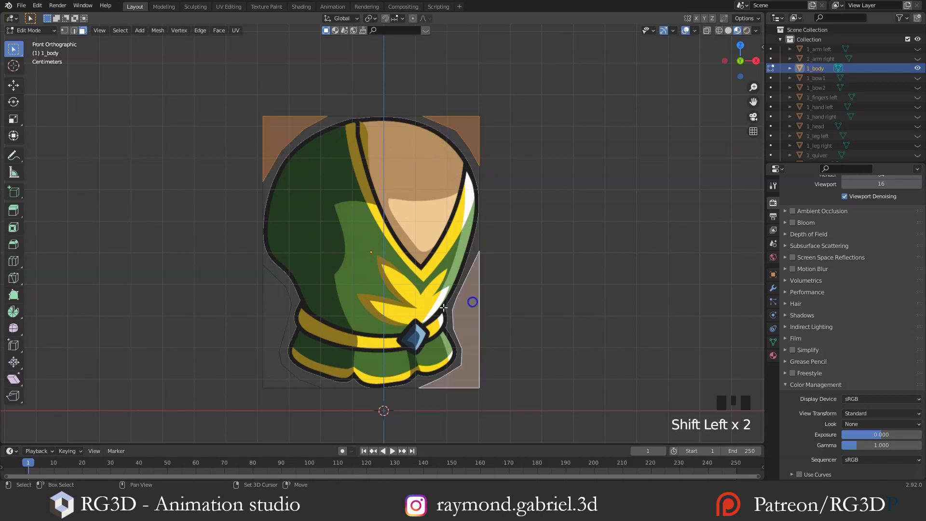
shift+click(278, 308)
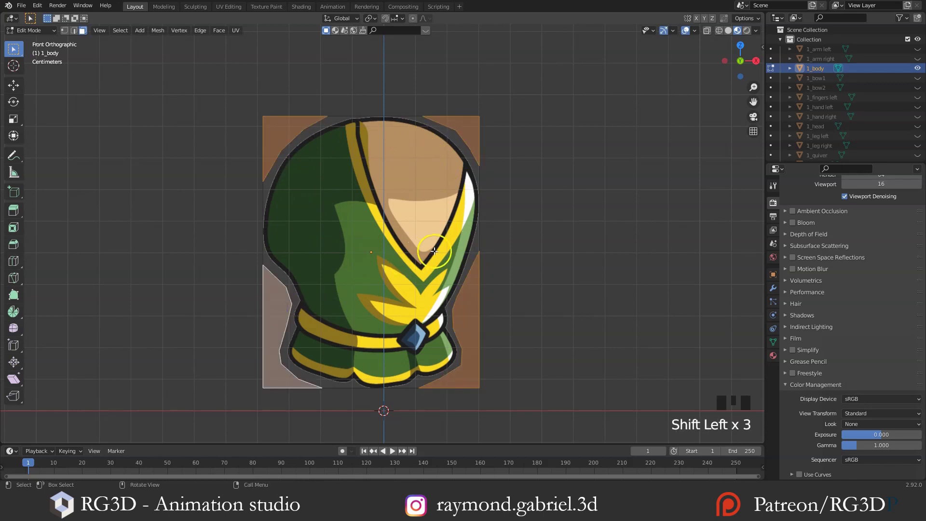
key(x)
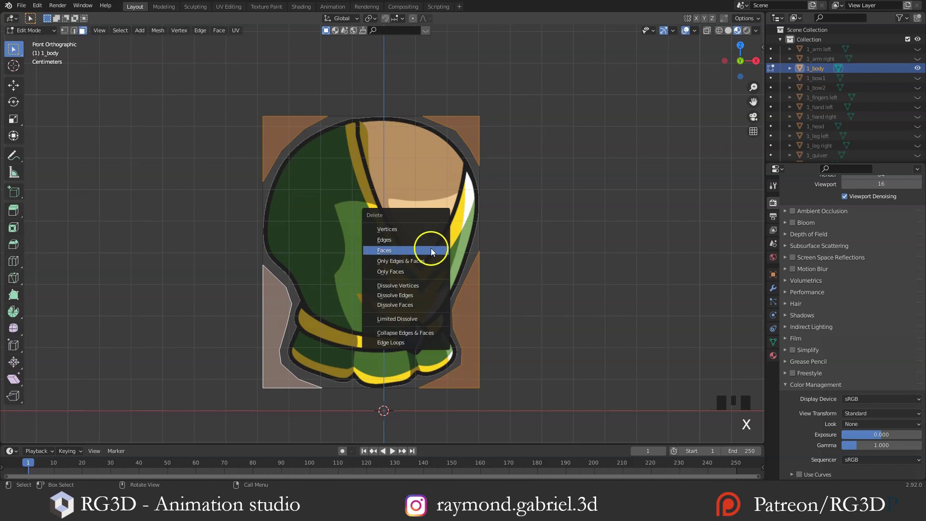
click(390, 252)
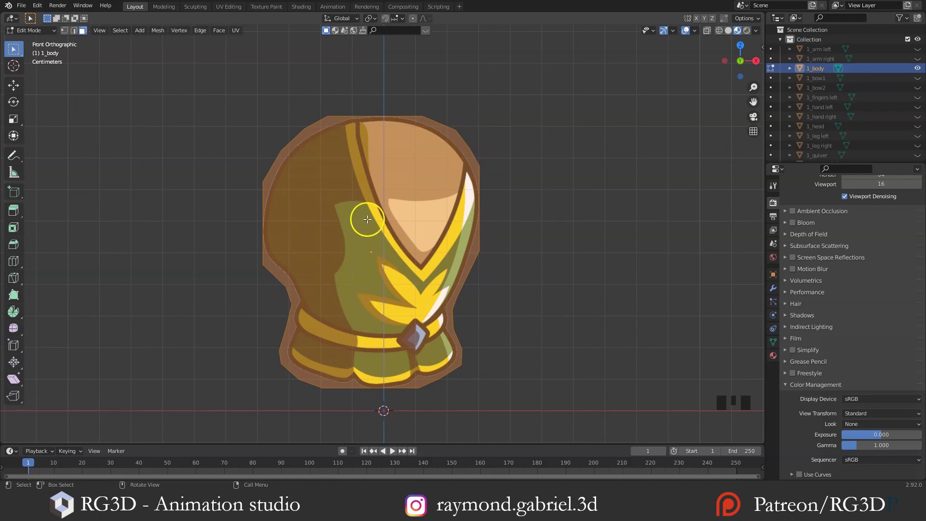
Step: Switch to vertex select mode and select the whole trimmed body mesh
key(1)
click(157, 96)
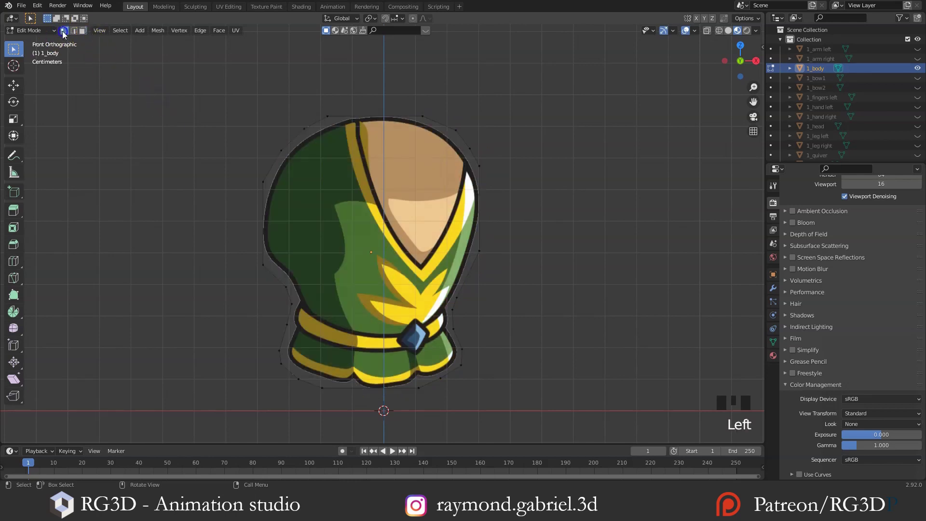
click(262, 173)
key(a)
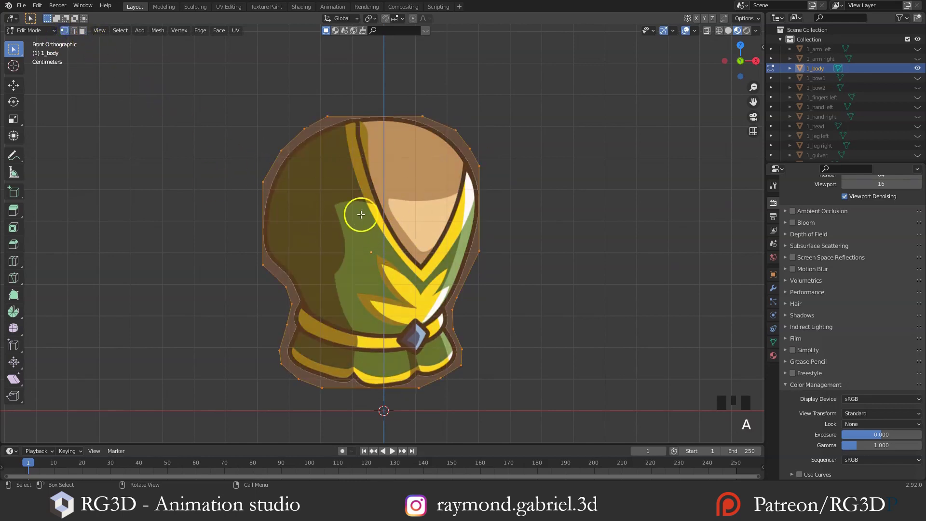
Step: Try subdividing the single-face body mesh, and undo the subdivision
right_click(482, 212)
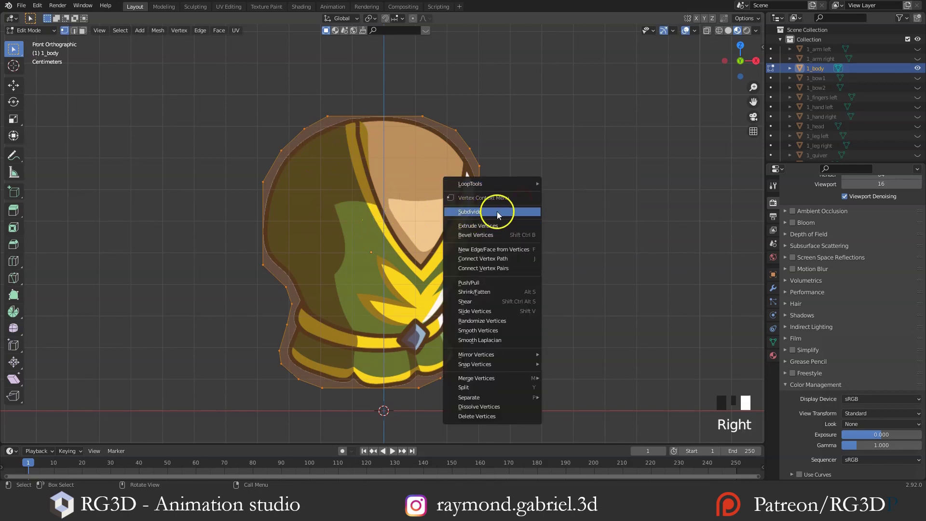
click(479, 212)
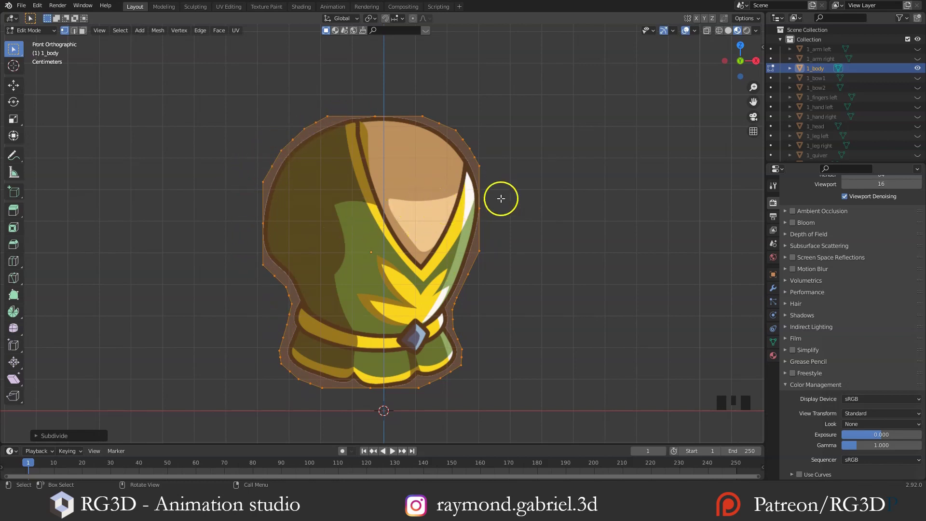
click(543, 190)
key(ctrl+z)
key(ctrl+z)
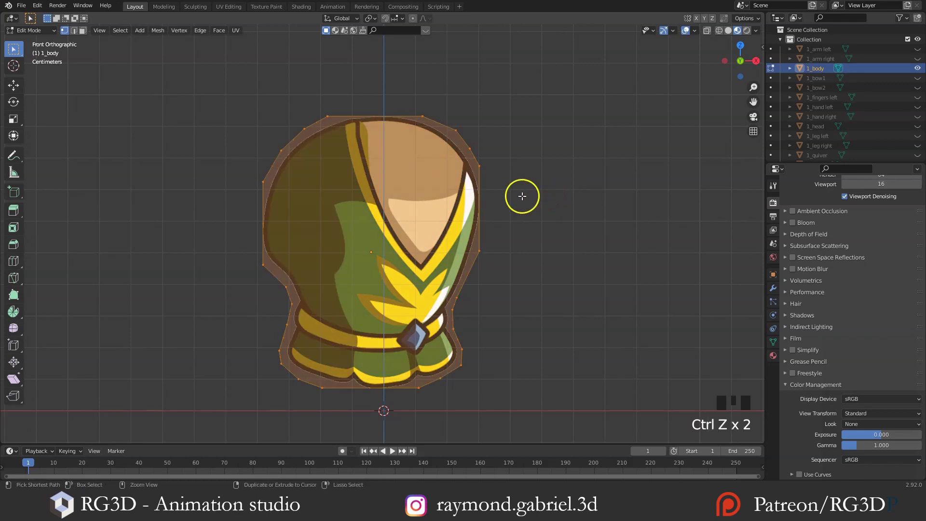
Step: Triangulate the selected body mesh, then subdivide its triangles with the number of cuts set to 10
key(ctrl+t)
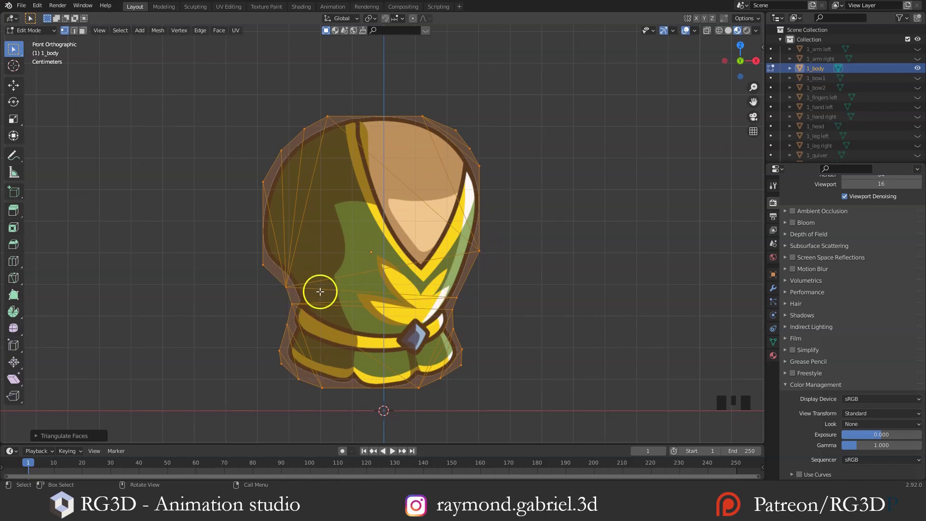
right_click(516, 198)
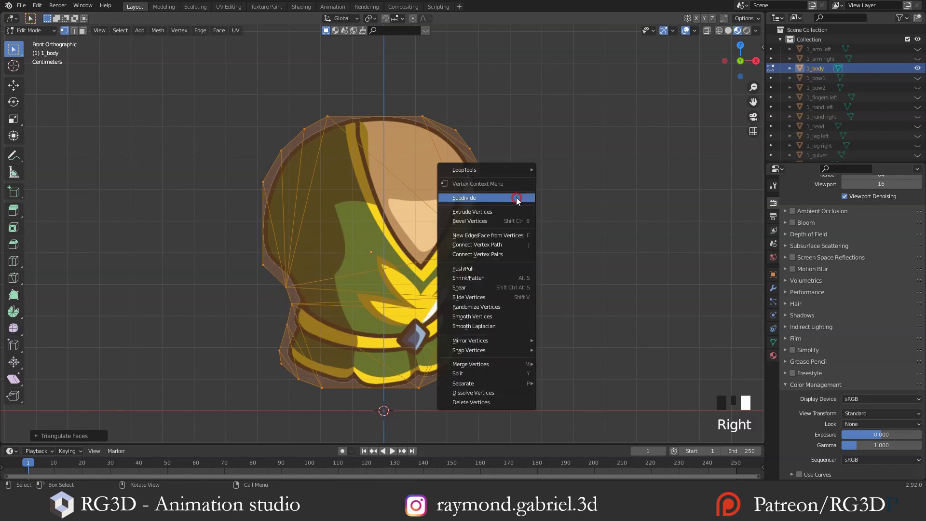
click(484, 198)
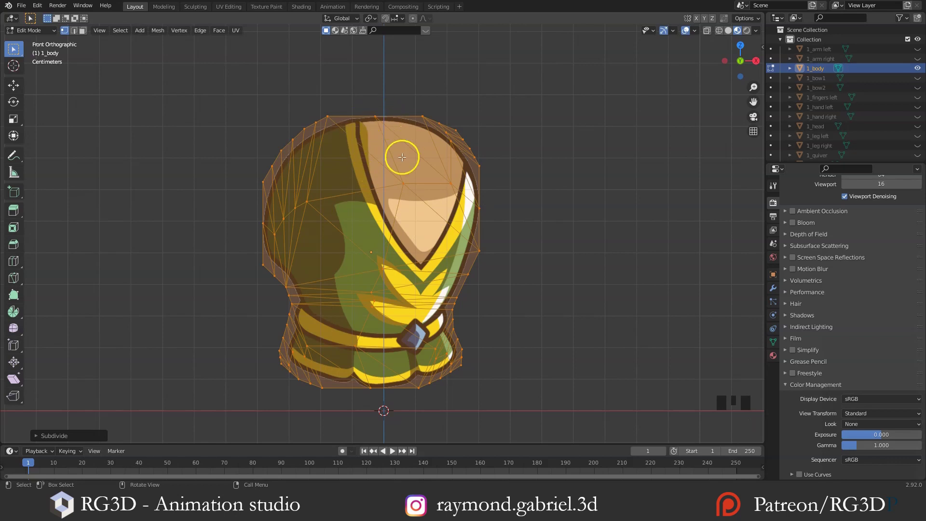
scroll(360, 236, up, 1)
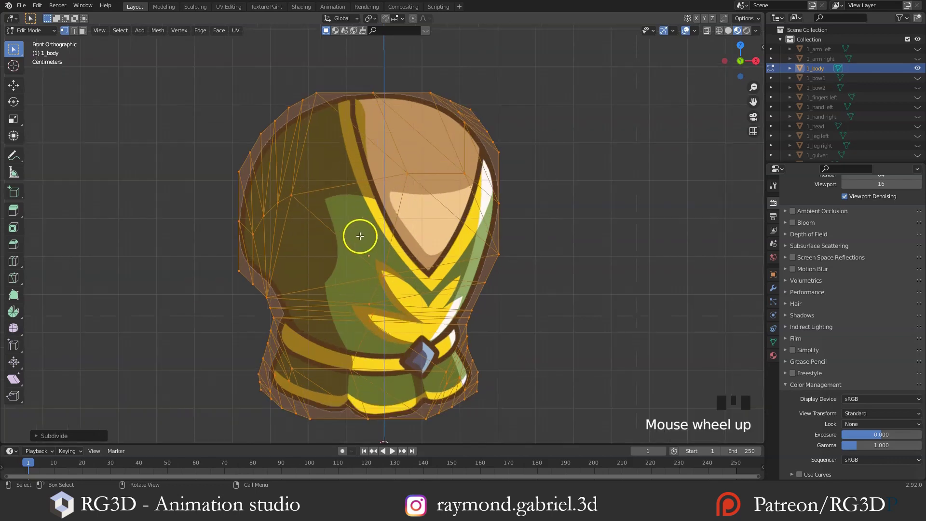
click(55, 435)
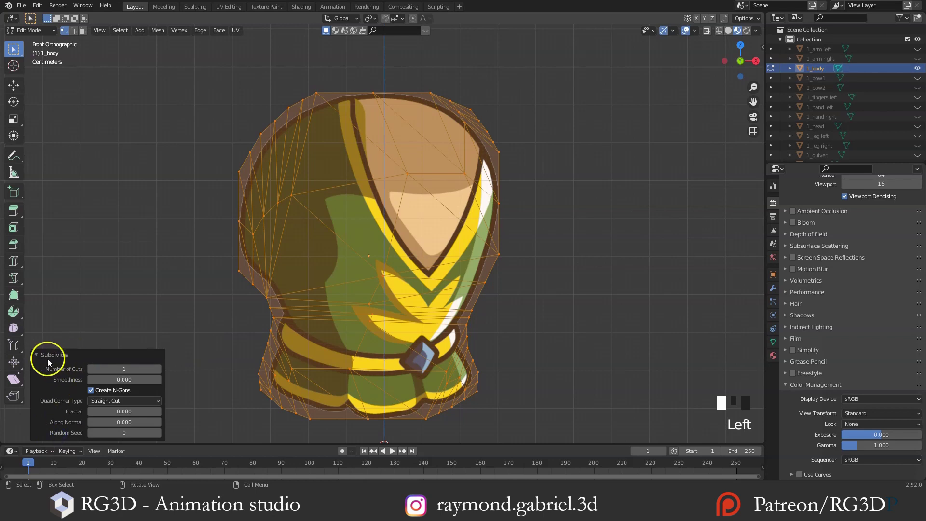
click(118, 368)
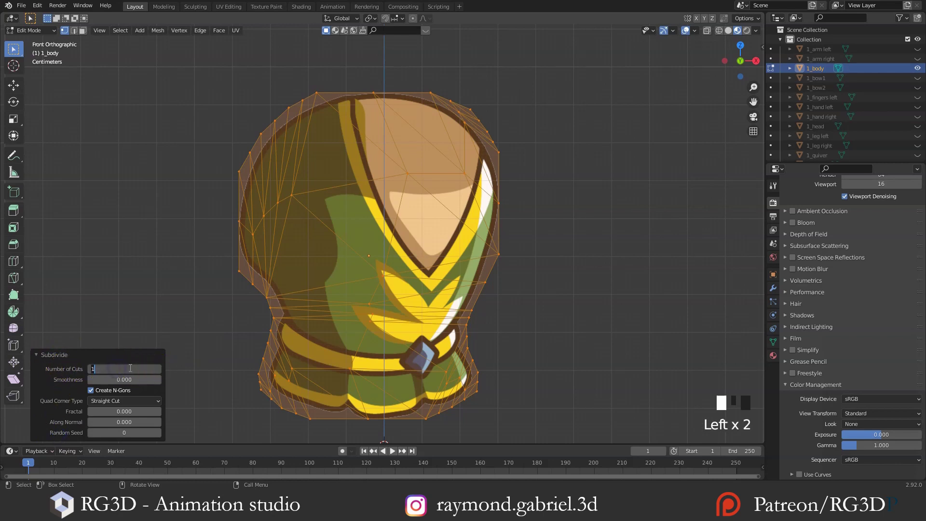
text(10)
key(Return)
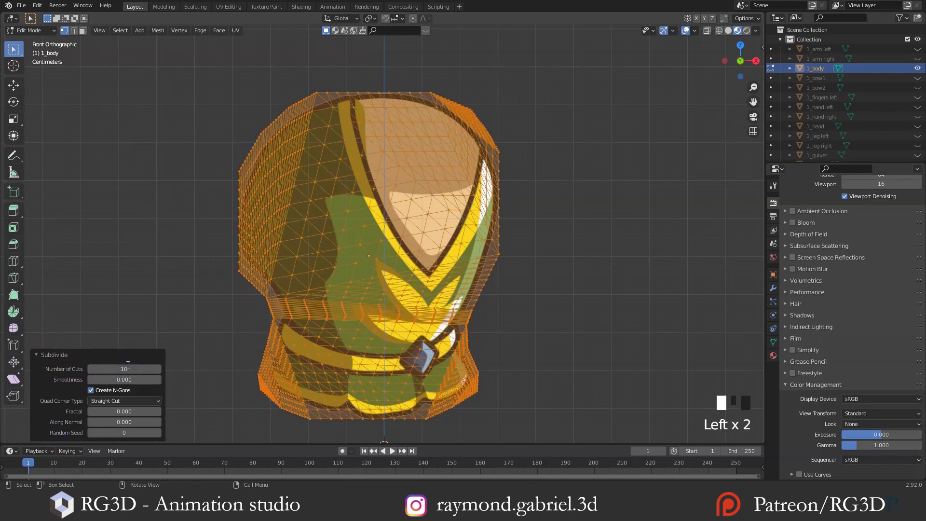
Step: Clear the selection on the subdivided body mesh and select all of its vertices again
click(363, 216)
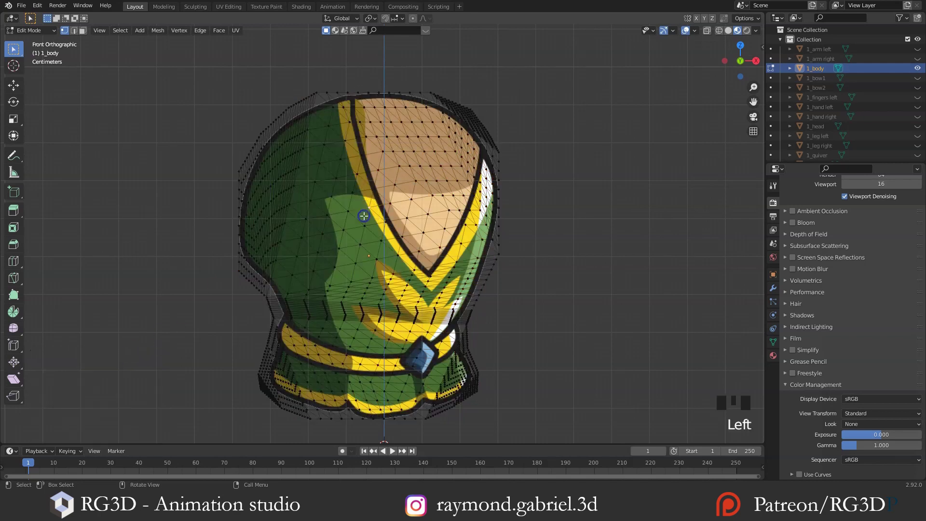
key(a)
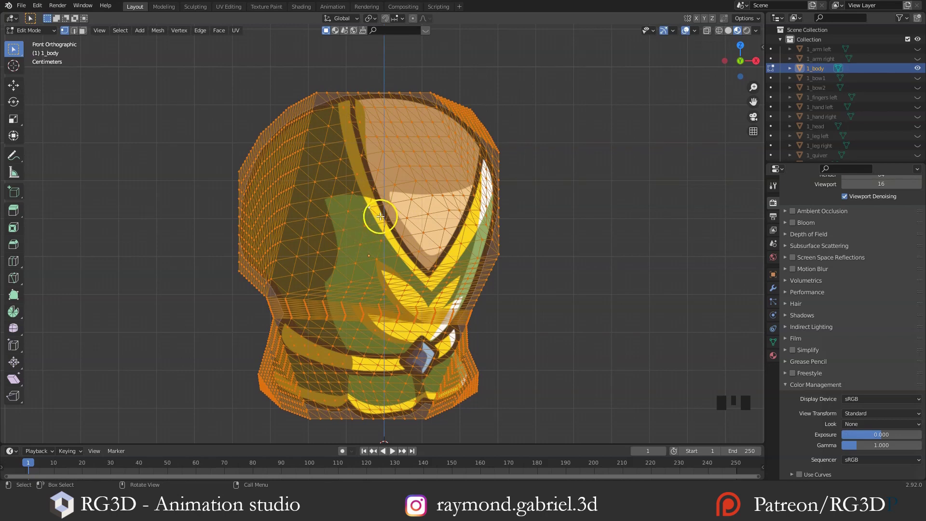
scroll(383, 216, down, 1)
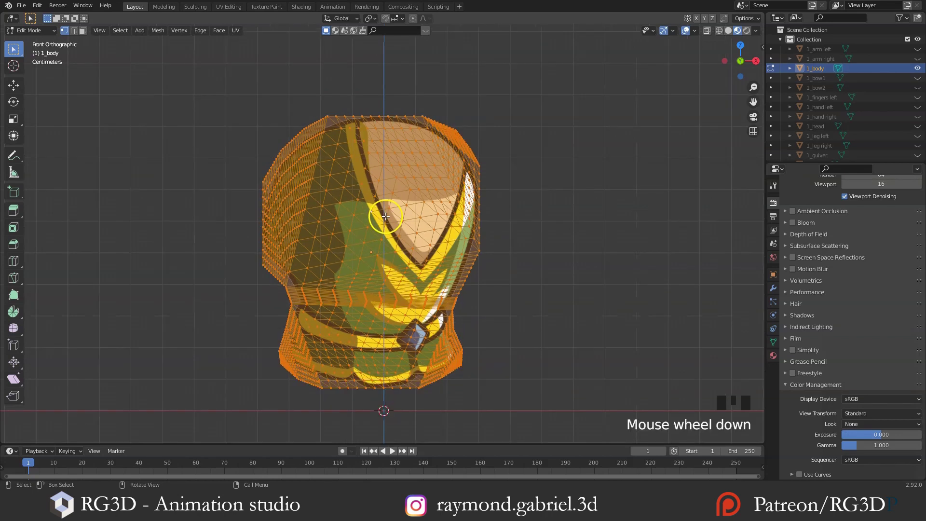
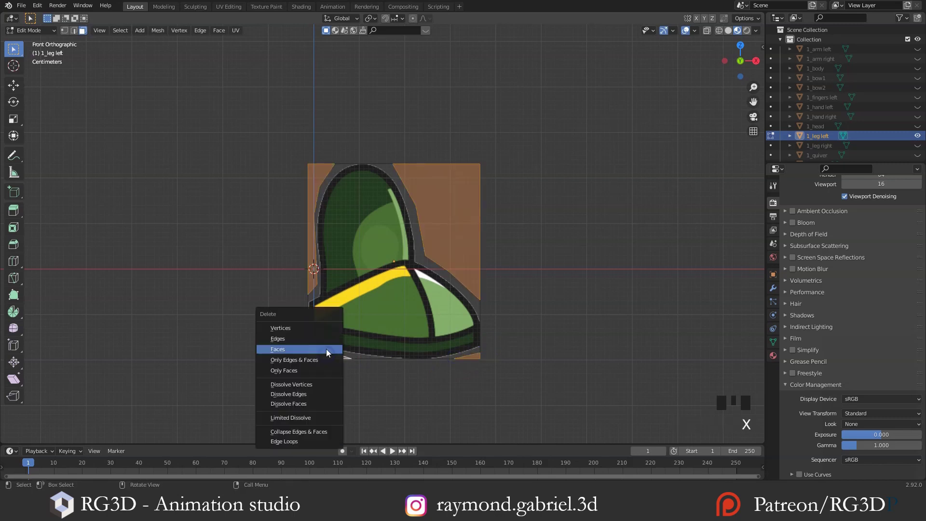
click(326, 351)
Step: Cut around the left arm's outline with the Knife and delete the excess faces outside it
click(144, 368)
key(Tab)
key(k)
Step: Open the left hand's mesh for editing and cut around its outline with the Knife
key(k)
click(314, 183)
click(416, 272)
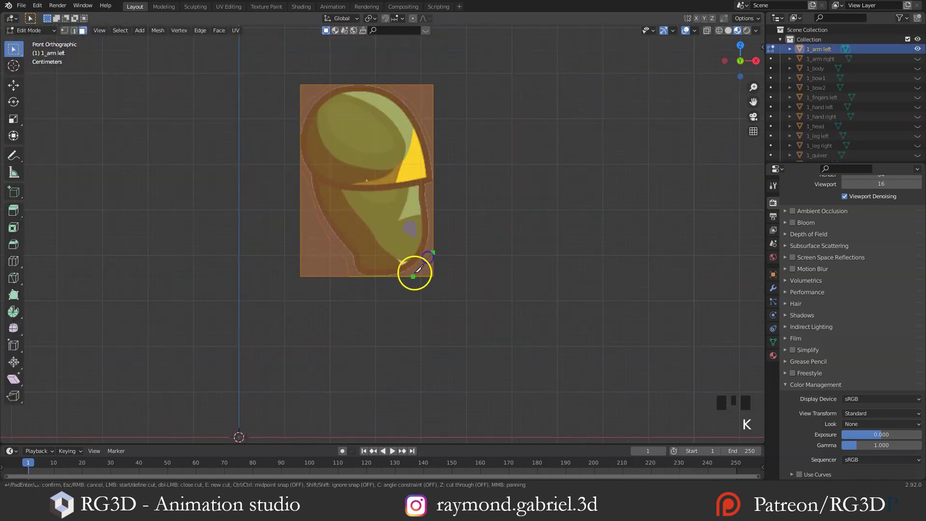
key(Return)
key(x)
key(a)
key(Tab)
click(438, 283)
key(Tab)
key(k)
click(246, 183)
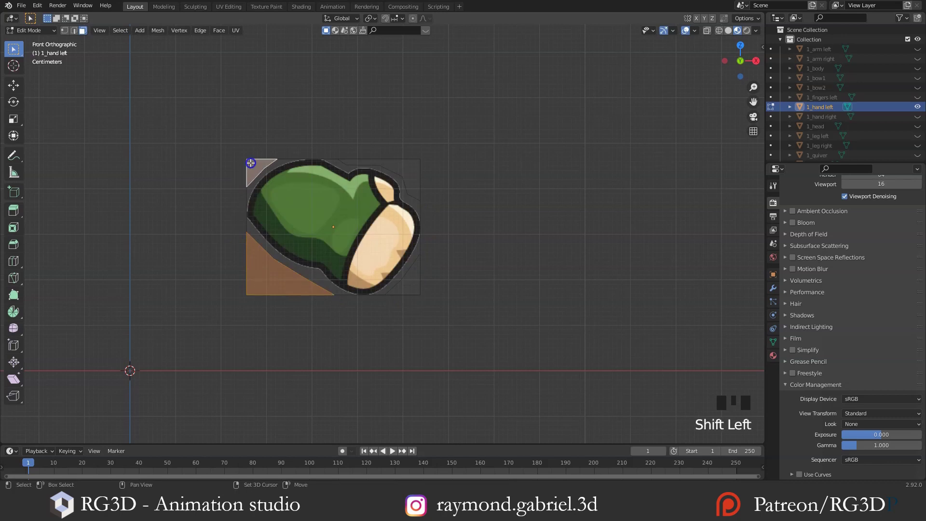
key(Tab)
Step: Reveal all hidden parts, isolate the bow by hiding every other part, and select it
key(alt+a)
key(alt+h)
scroll(399, 207, down, 1)
click(455, 207)
shift+middle_drag(400, 192, 436, 203)
key(shift+h)
key(alt+a)
scroll(395, 202, up, 2)
click(458, 179)
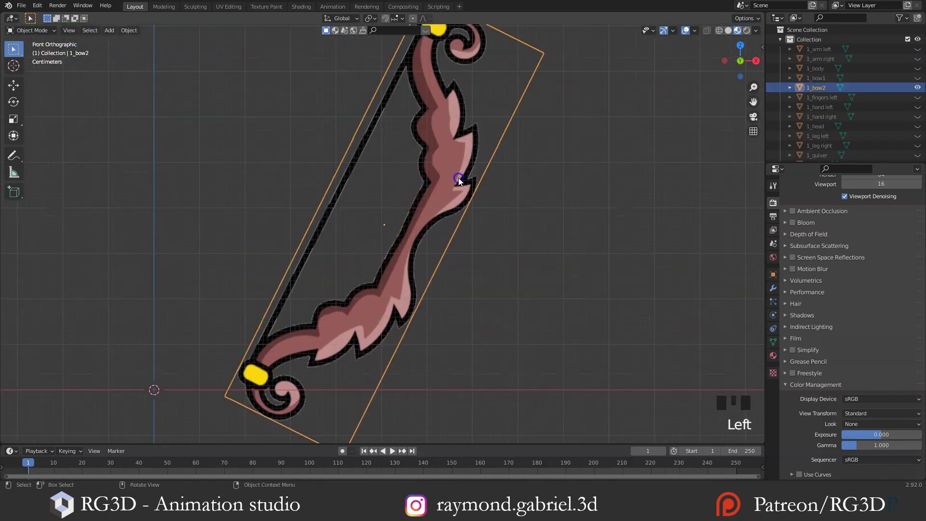
Step: Cut out the empty area between the bowstring and the bow with the Knife and delete that face
key(Tab)
scroll(452, 193, down, 1)
key(k)
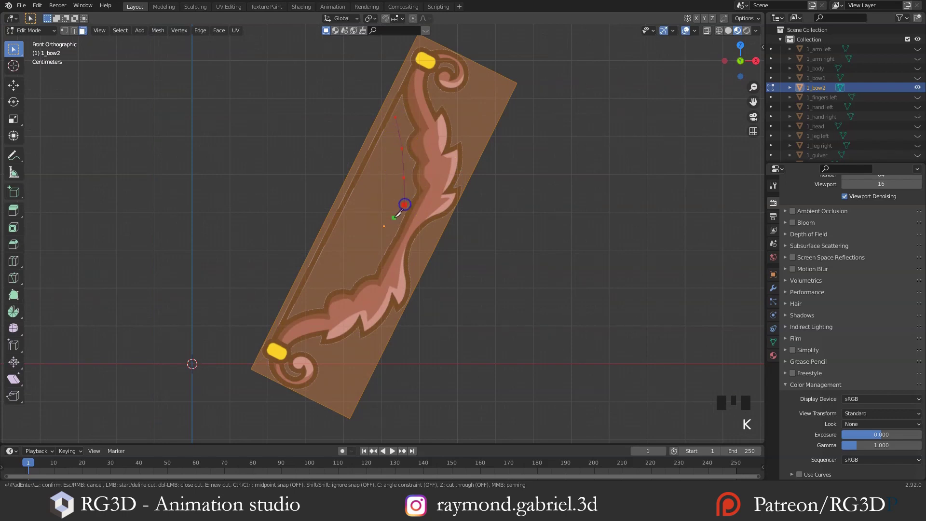
click(371, 269)
click(300, 305)
click(395, 117)
key(Return)
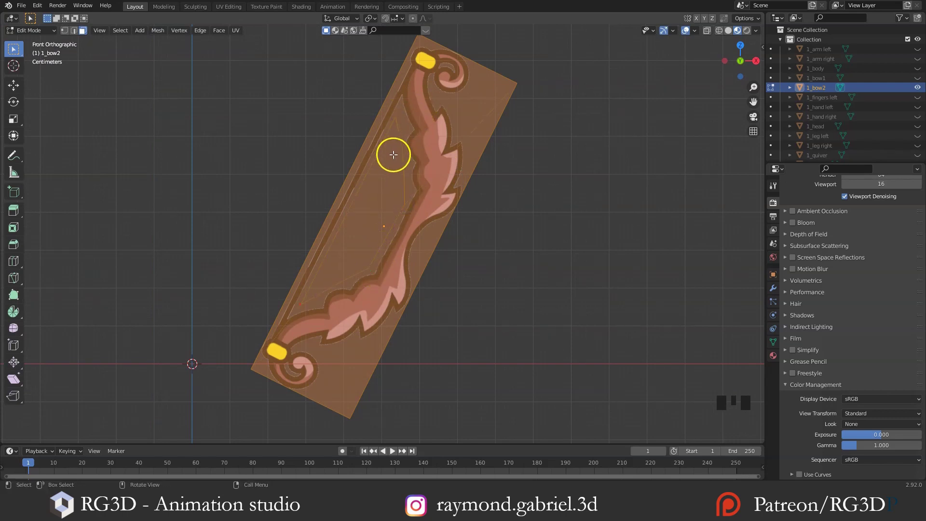
click(379, 191)
key(x)
click(387, 178)
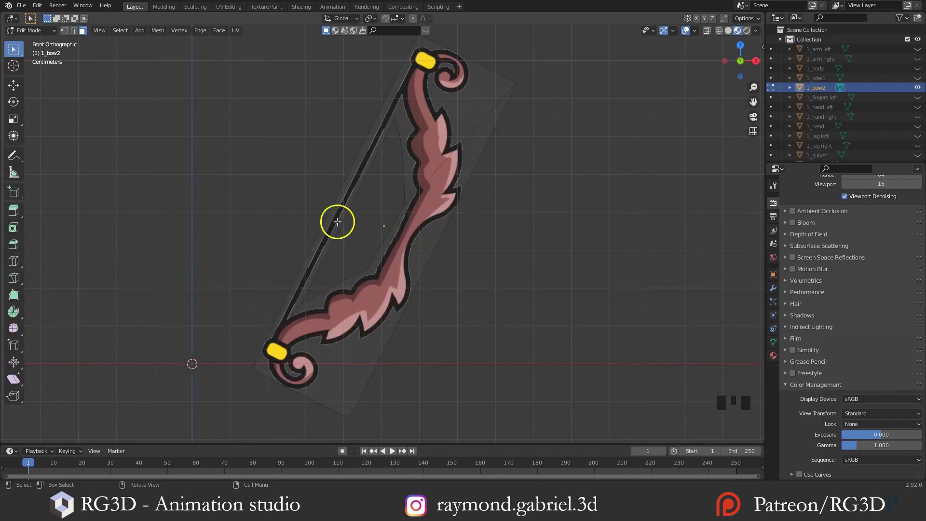
Step: Cut around the bow's outer edge with the Knife and delete the excess faces outside it
key(k)
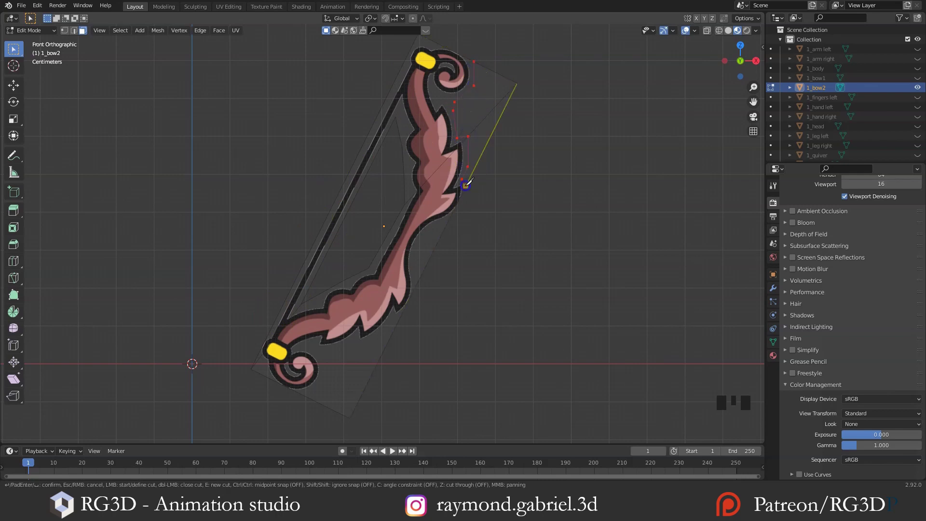
key(Return)
key(k)
click(442, 235)
key(Return)
key(k)
click(356, 345)
key(Return)
key(3)
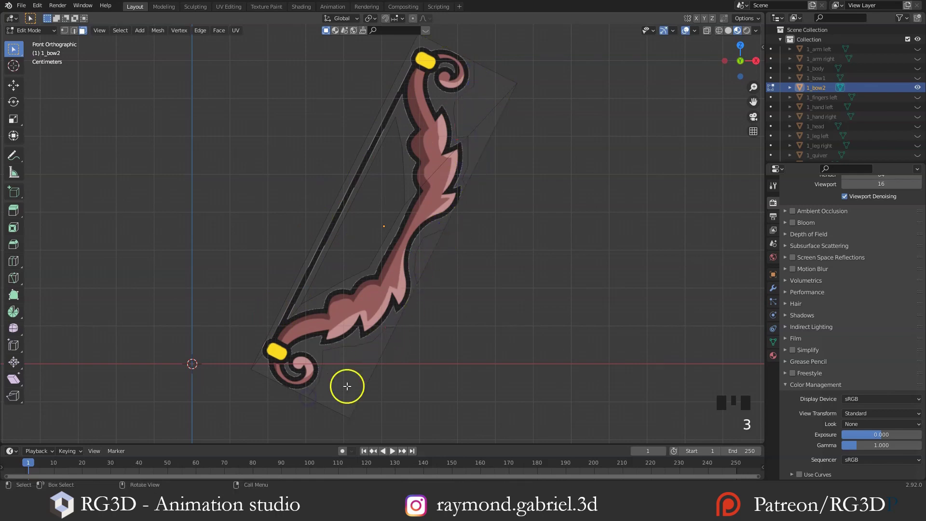
key(x)
click(484, 118)
Step: Select the face containing the bowstring and upper limb to check how the two areas are joined
scroll(348, 233, up, 2)
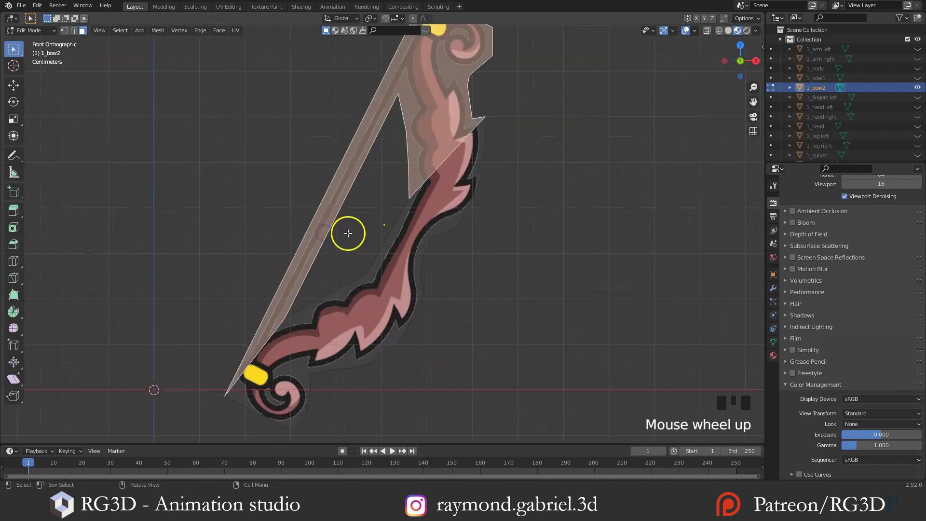
shift+middle_drag(348, 233, 355, 262)
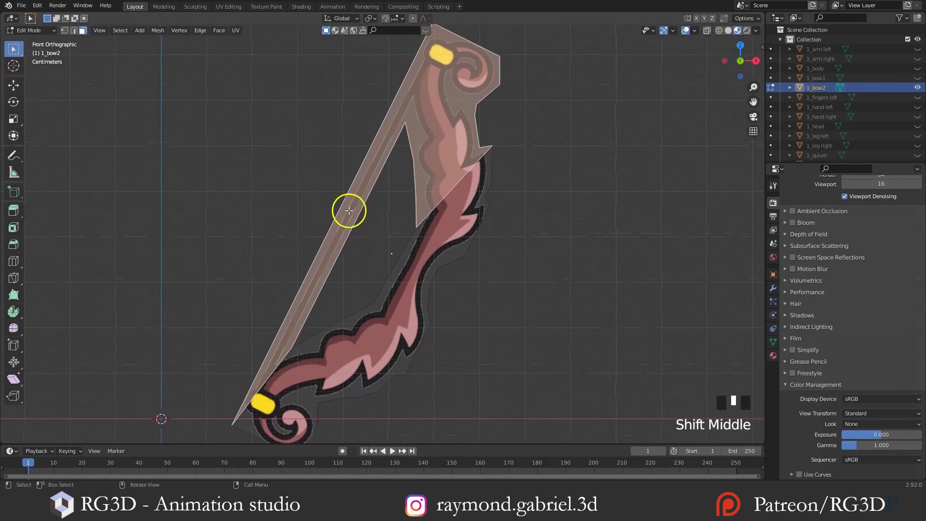
scroll(269, 361, up, 2)
shift+middle_drag(283, 351, 314, 311)
key(alt+a)
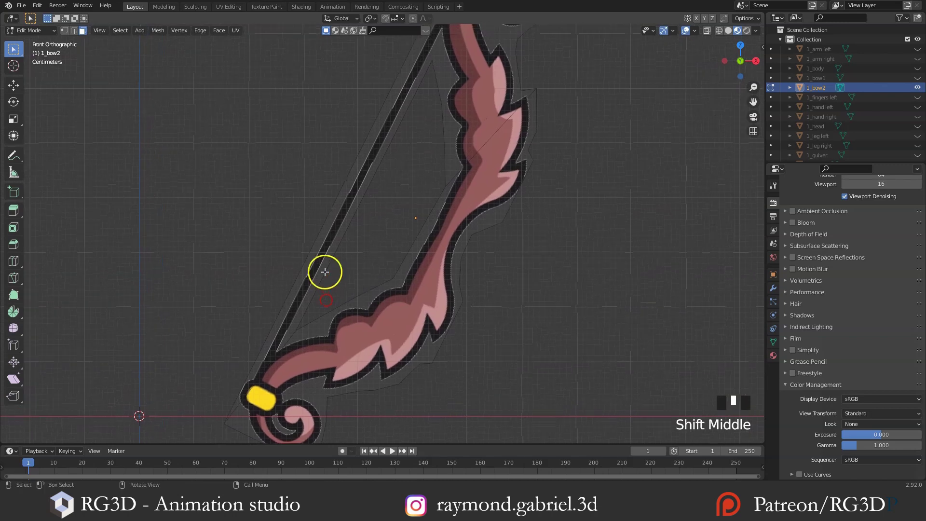
click(337, 248)
mouse_move(337, 248)
shift+middle_down()
mouse_move(362, 218)
mouse_move(347, 248)
shift+middle_up()
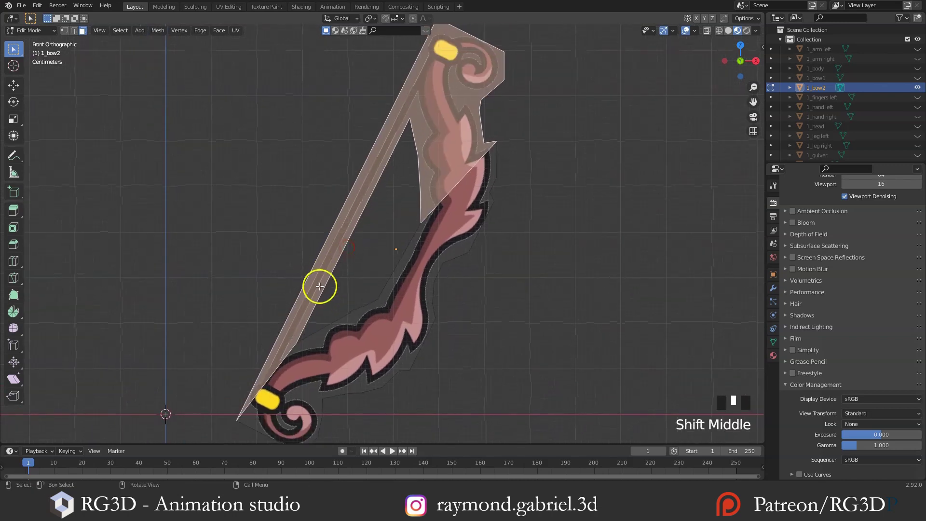
key(1)
click(297, 345)
shift+click(237, 416)
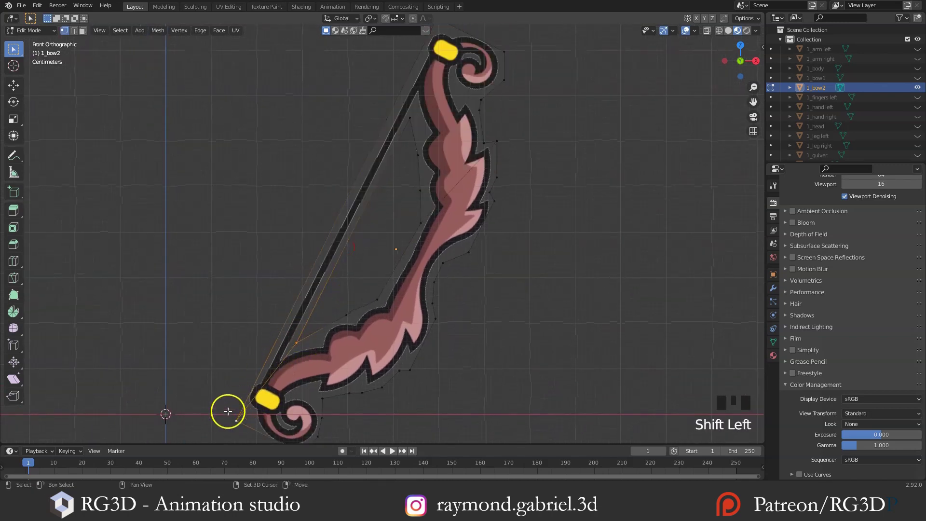
mouse_move(381, 215)
shift+middle_down()
mouse_move(356, 254)
mouse_move(383, 203)
shift+middle_up()
scroll(337, 278, down, 1)
key(alt+a)
click(290, 362)
click(240, 427)
Step: Connect the bow mesh's top corner vertex to the upper vertex of the inner opening, separating the bowstring's upper end
click(437, 120)
scroll(417, 198, up, 1)
shift+middle_drag(434, 182, 401, 195)
scroll(389, 235, up, 2)
shift+click(416, 124)
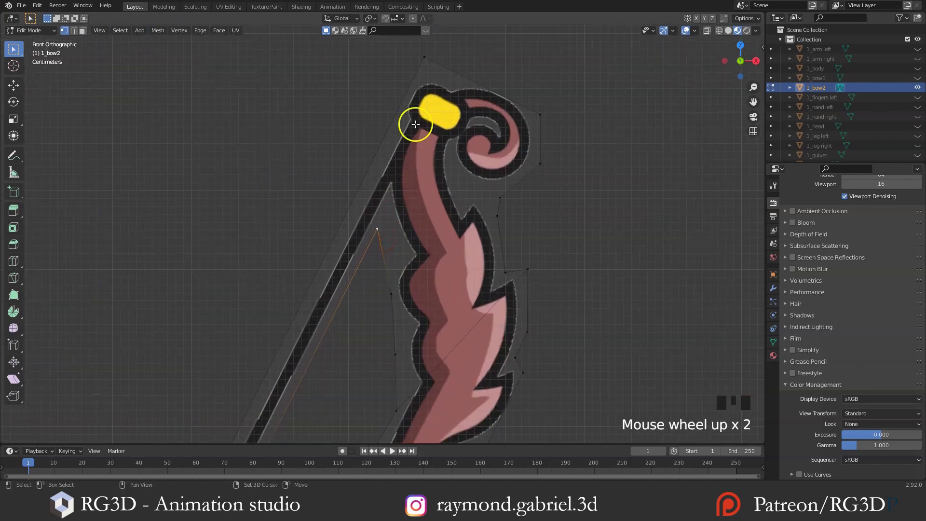
shift+click(427, 63)
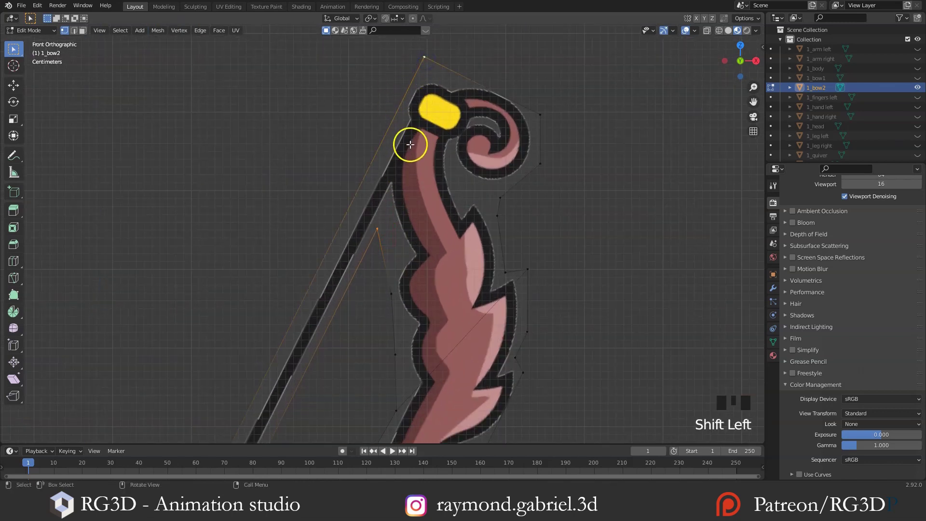
key(j)
Step: Connect the bottom corner vertex to the lower vertex of the inner opening, separating the bowstring's lower end
scroll(382, 244, down, 2)
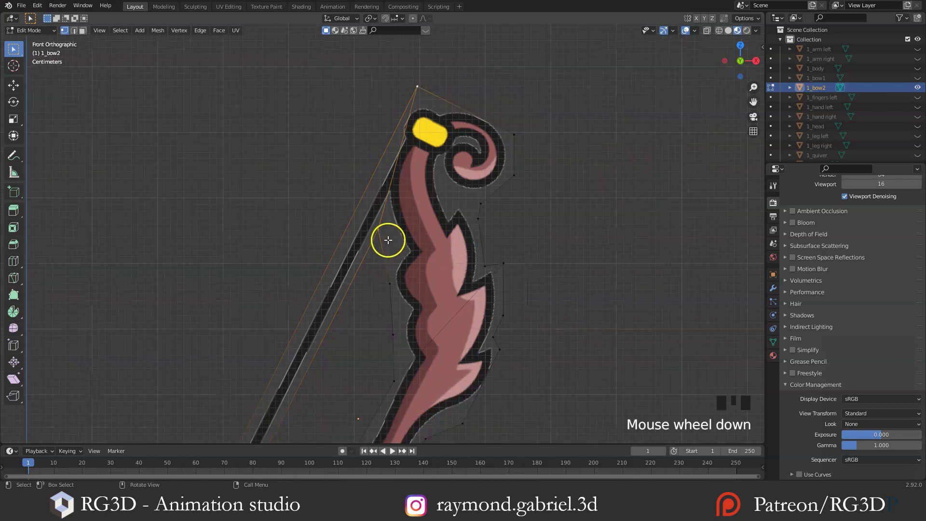
shift+middle_drag(385, 241, 434, 233)
scroll(429, 264, up, 2)
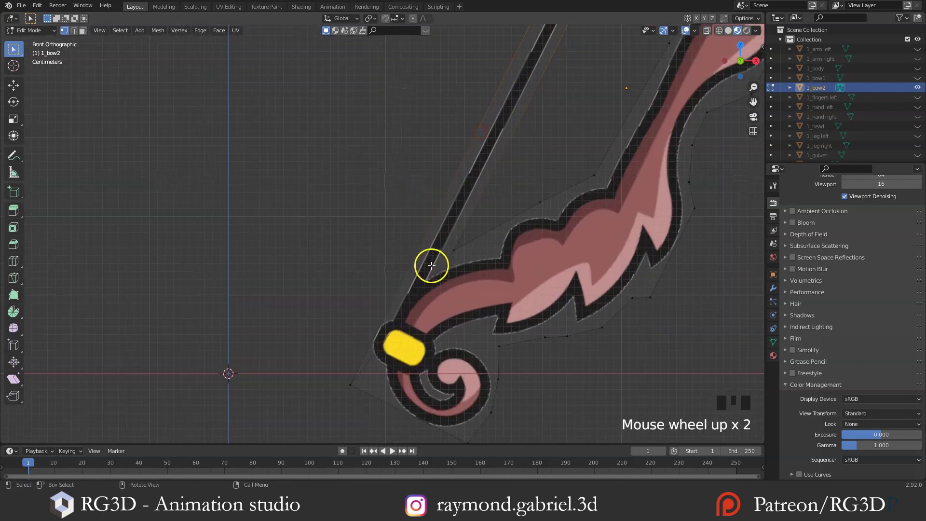
click(356, 382)
shift+click(447, 278)
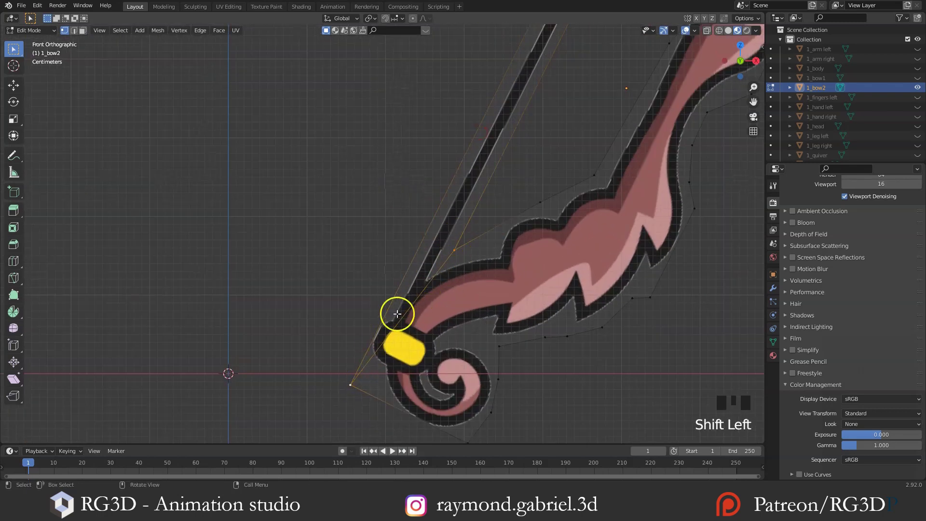
scroll(429, 281, down, 2)
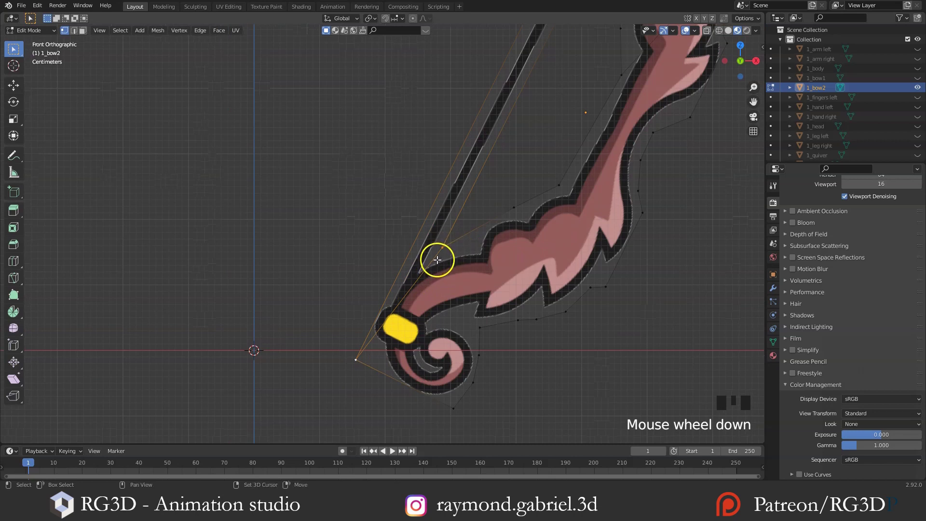
scroll(434, 258, up, 1)
shift+middle_drag(434, 259, 391, 285)
scroll(426, 199, down, 2)
shift+middle_drag(426, 198, 395, 261)
Step: Switch to face select mode and add 4 loop cuts across the bowstring face, slid to a factor of about -0.462
key(3)
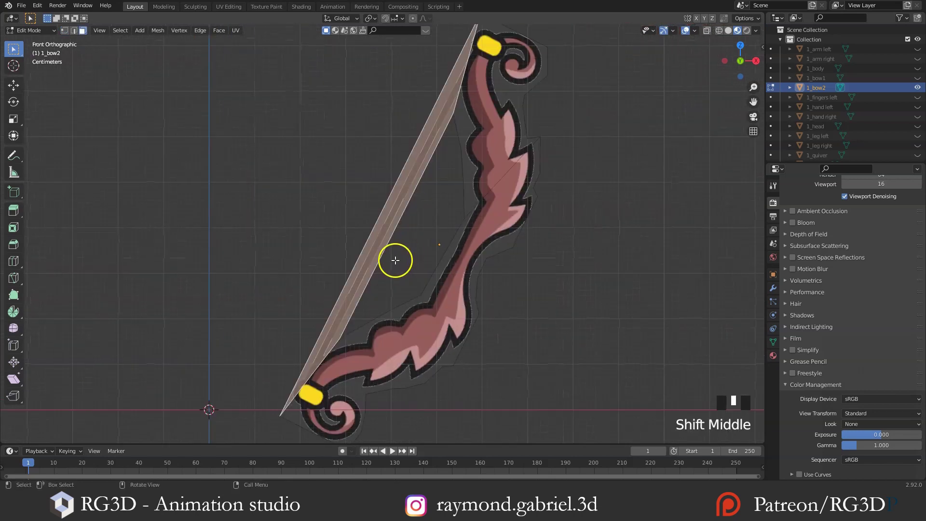
key(ctrl+r)
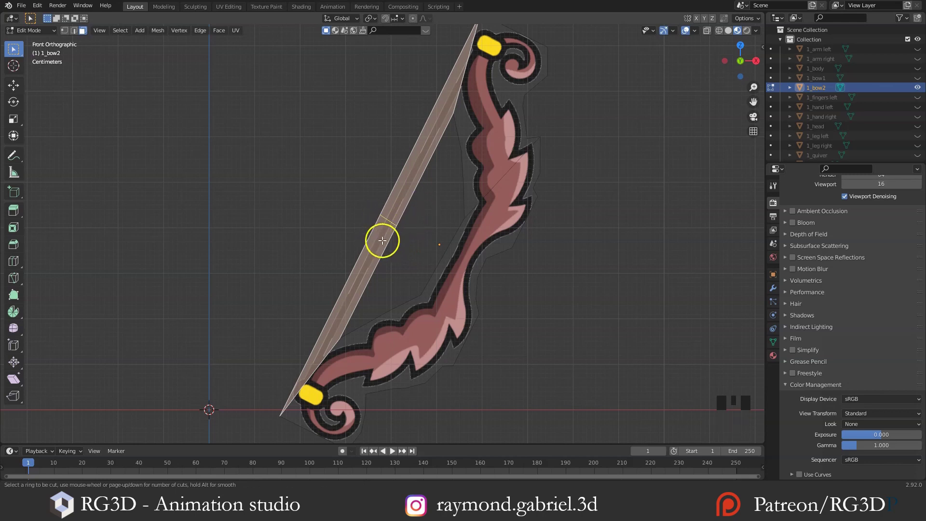
scroll(383, 242, up, 1)
scroll(384, 243, up, 1)
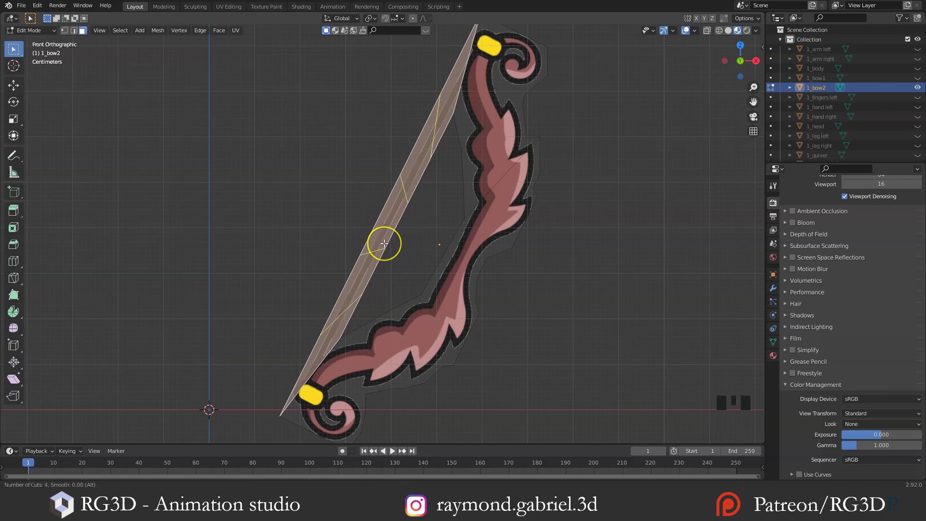
drag(384, 243, 383, 216)
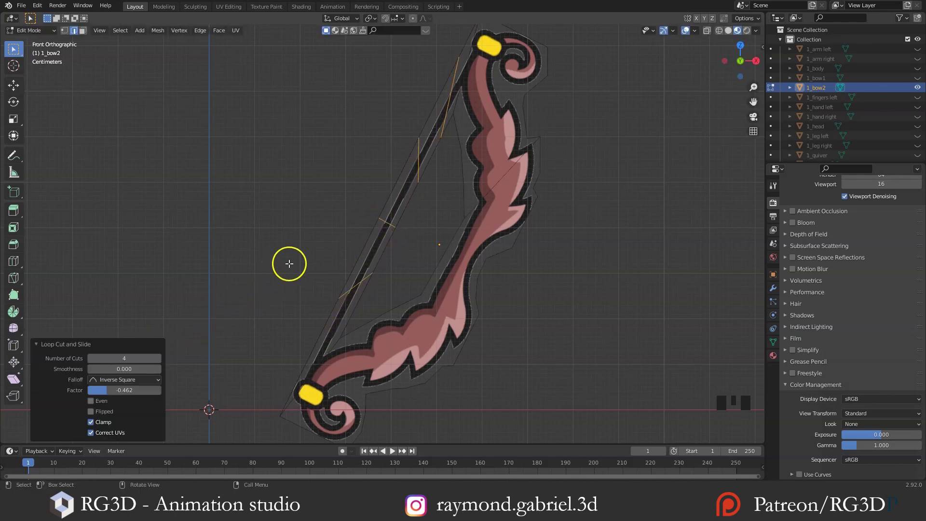
Step: Select the whole bow mesh, triangulate it, and subdivide it with the number of cuts set to 10
key(a)
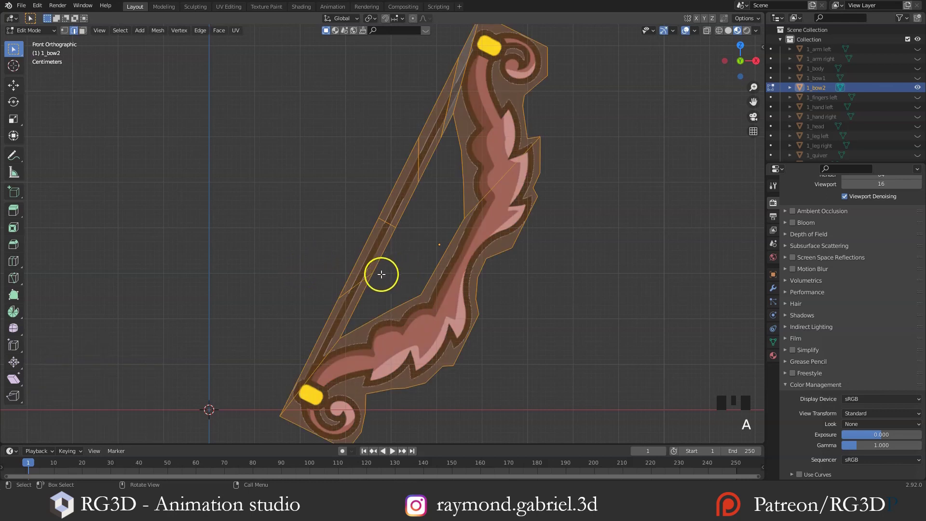
key(ctrl+t)
right_click(413, 238)
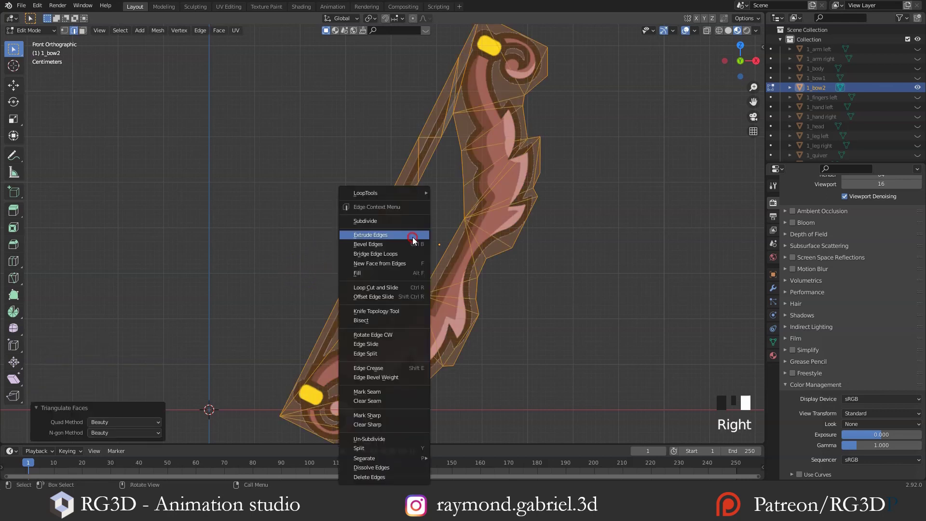
click(389, 222)
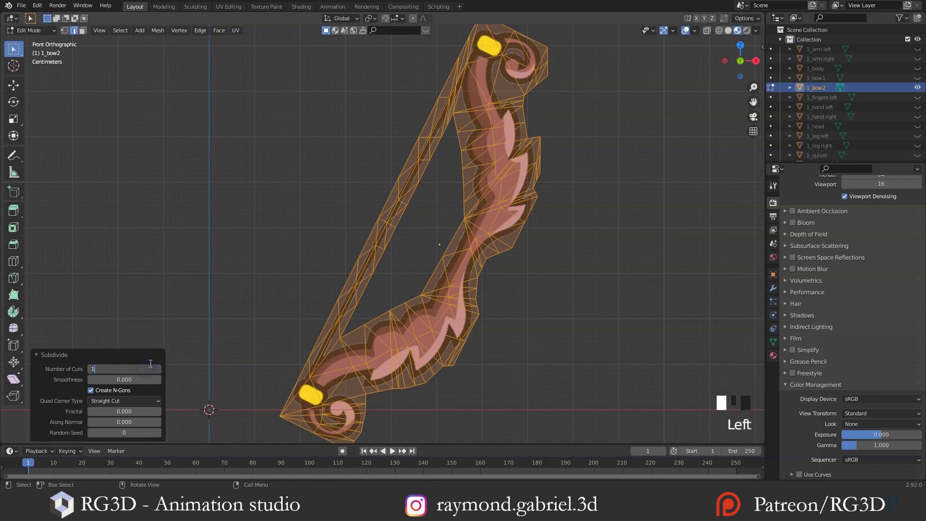
text(0)
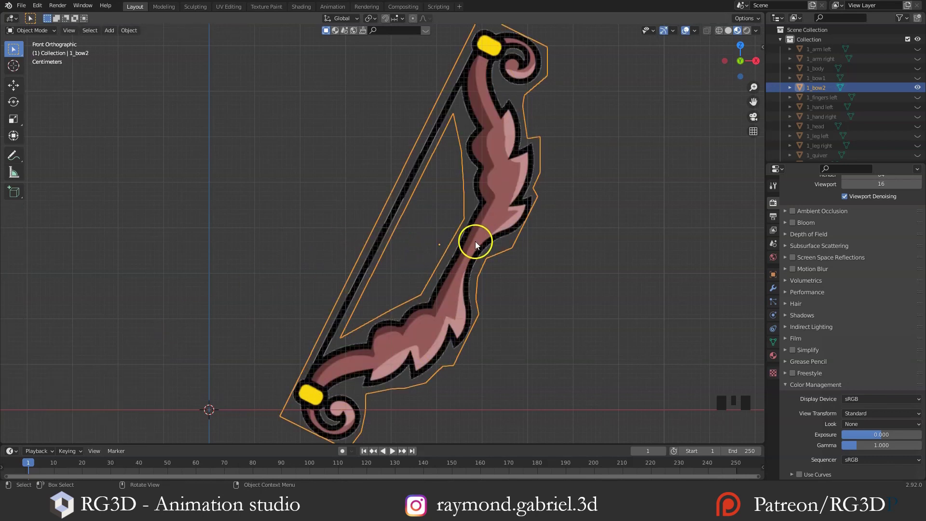
Step: Return to object mode, reveal all hidden archer parts and clear the selection
key(alt+h)
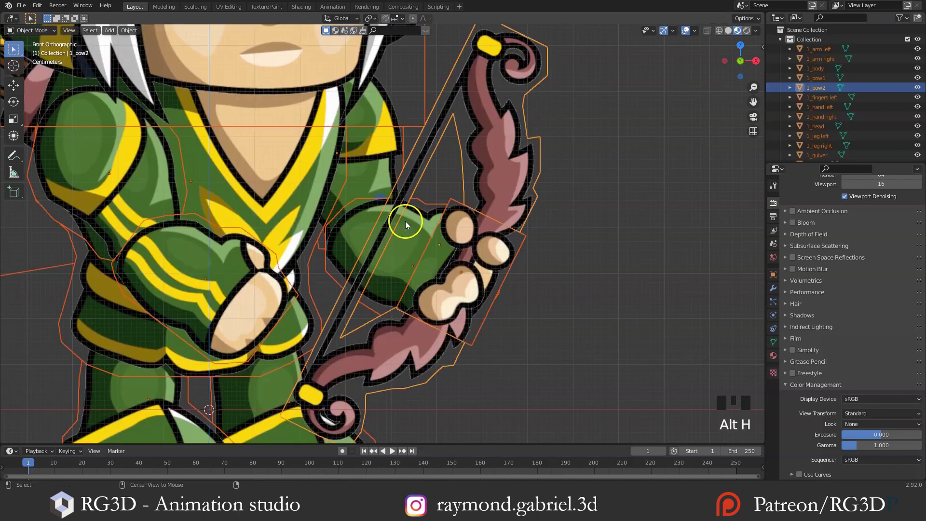
scroll(403, 217, down, 2)
key(alt+a)
shift+middle_drag(361, 219, 353, 179)
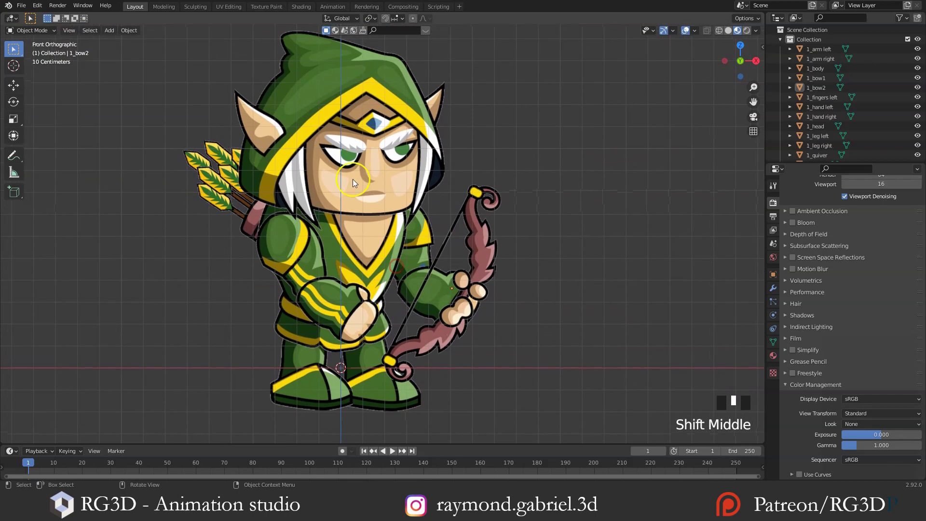
click(352, 178)
click(318, 276)
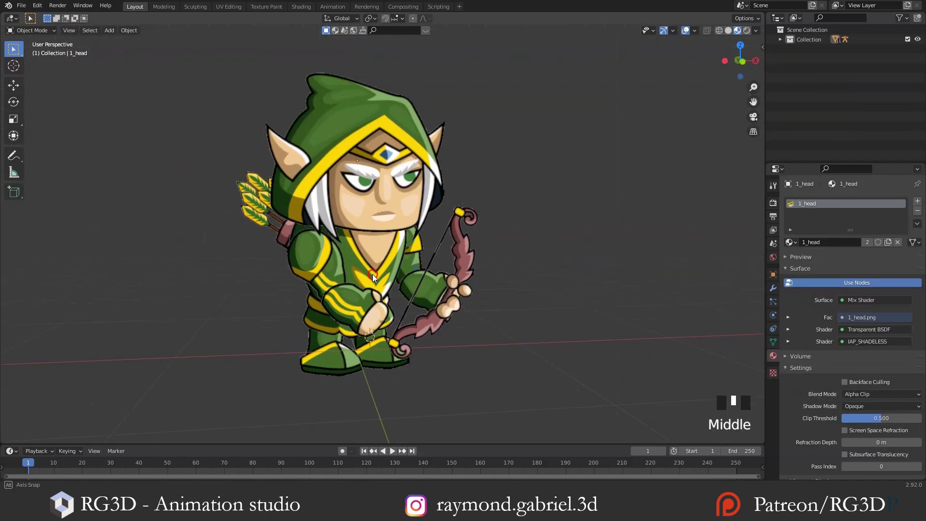
middle_drag(372, 274, 390, 253)
scroll(387, 282, up, 2)
scroll(363, 276, up, 2)
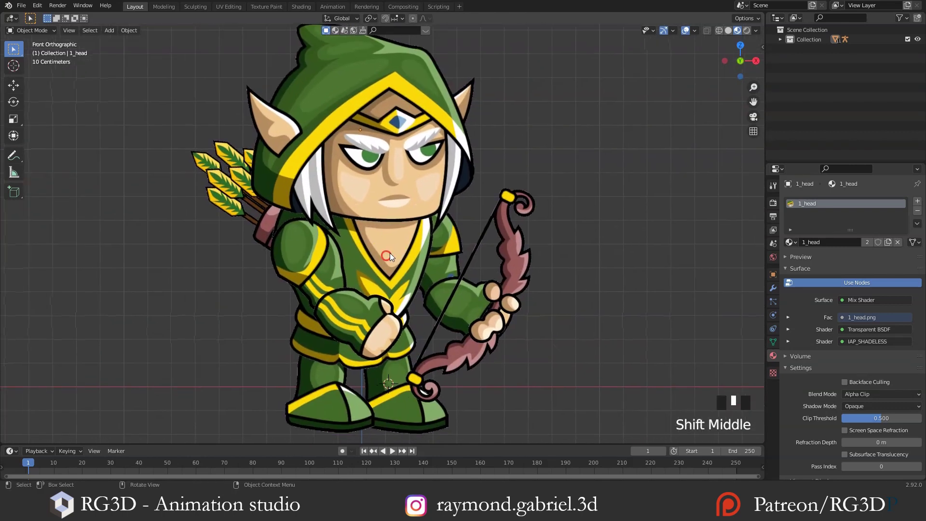
scroll(388, 258, down, 1)
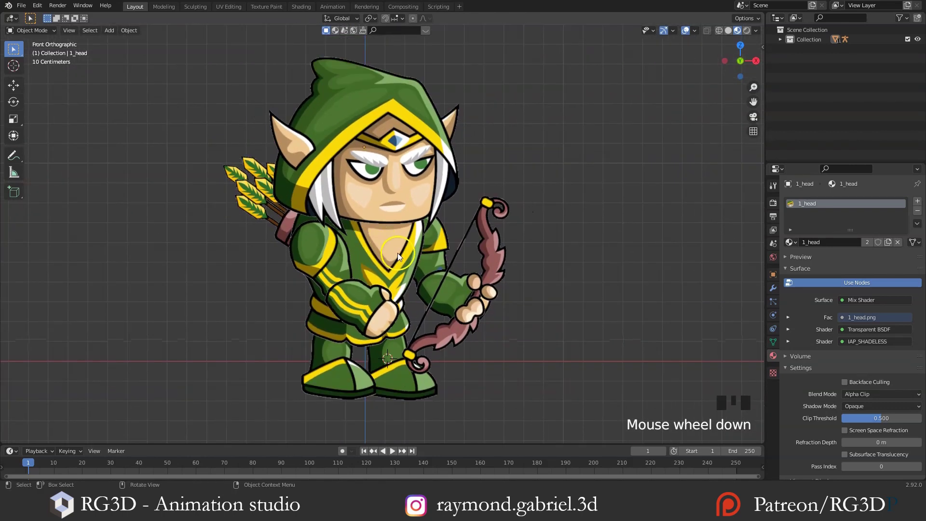
scroll(384, 241, up, 2)
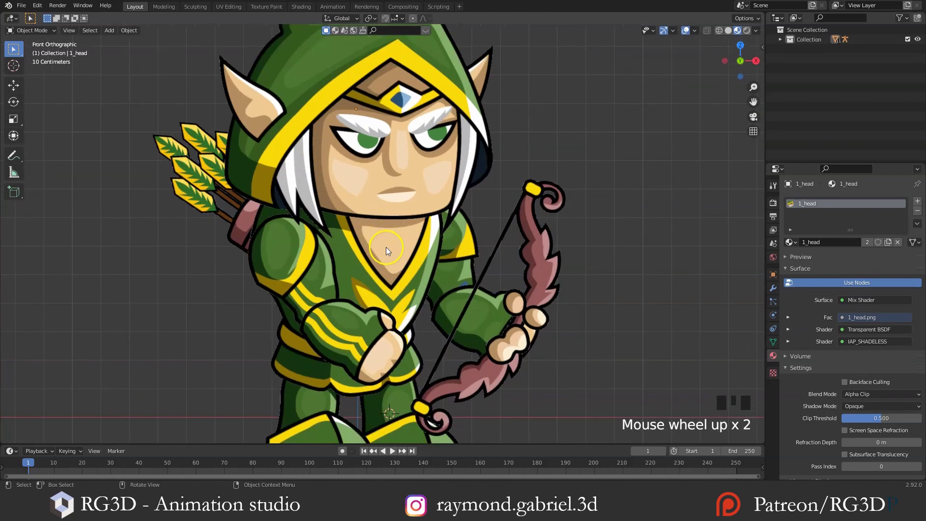
scroll(386, 247, down, 2)
shift+middle_drag(385, 248, 386, 253)
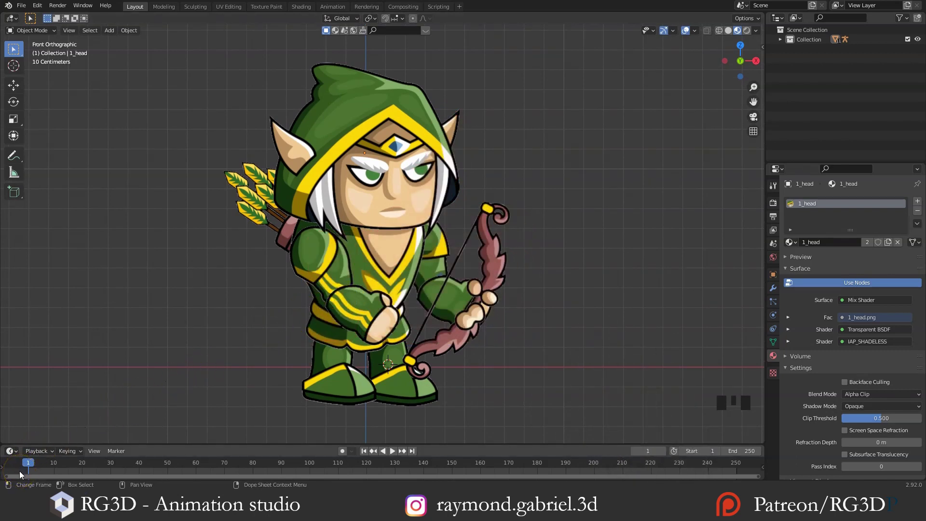
scroll(404, 269, up, 1)
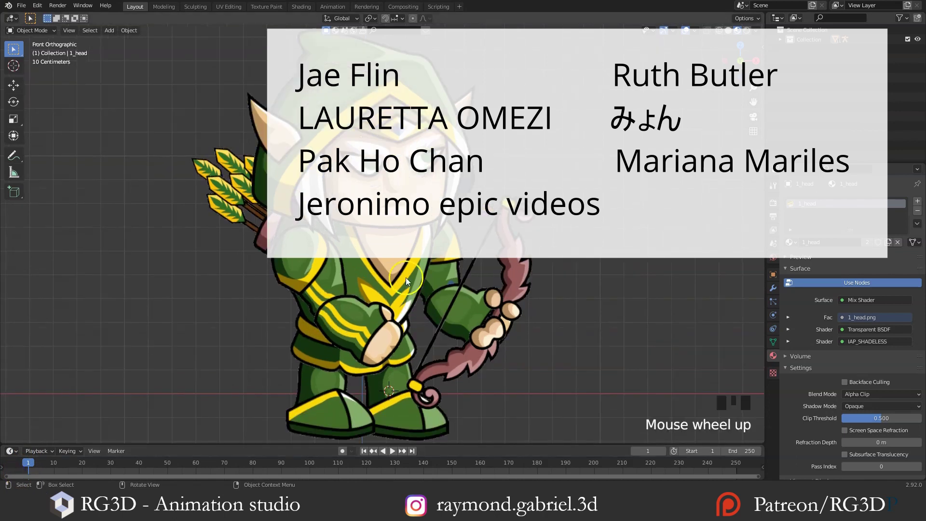
click(404, 269)
shift+middle_drag(404, 270, 400, 247)
scroll(400, 247, down, 1)
key(alt+a)
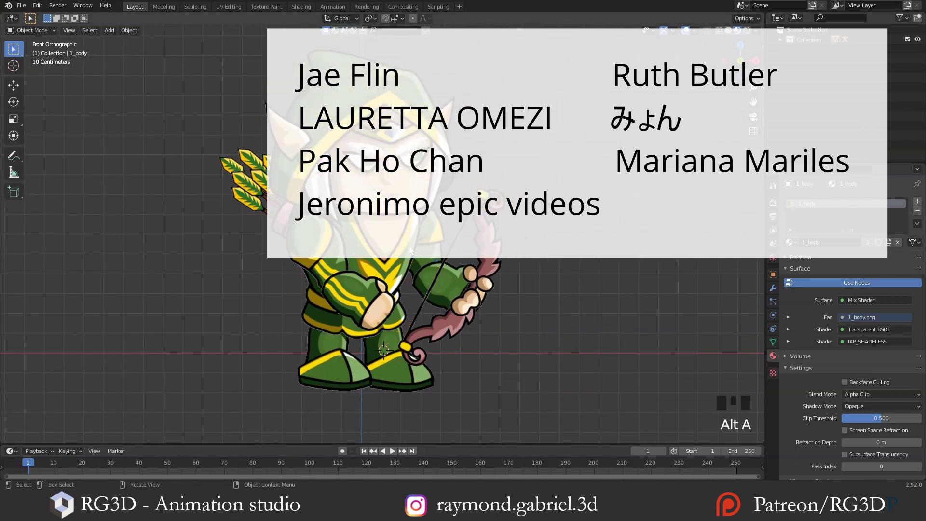
shift+middle_drag(384, 256, 397, 262)
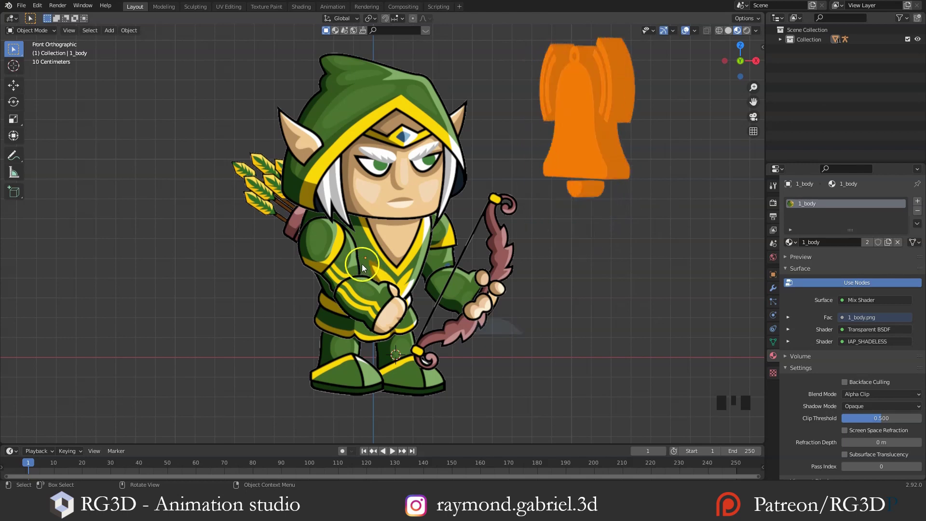
scroll(365, 263, down, 1)
shift+middle_drag(374, 262, 378, 274)
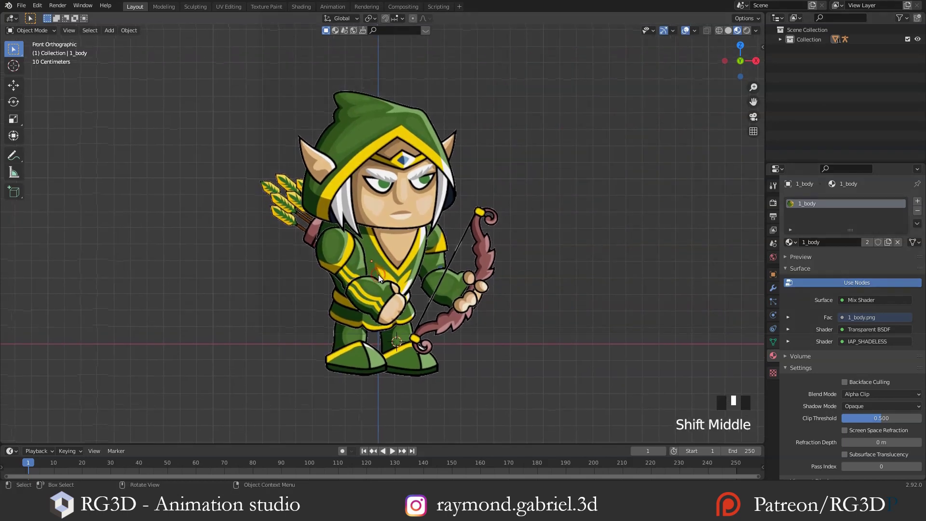
scroll(378, 269, up, 1)
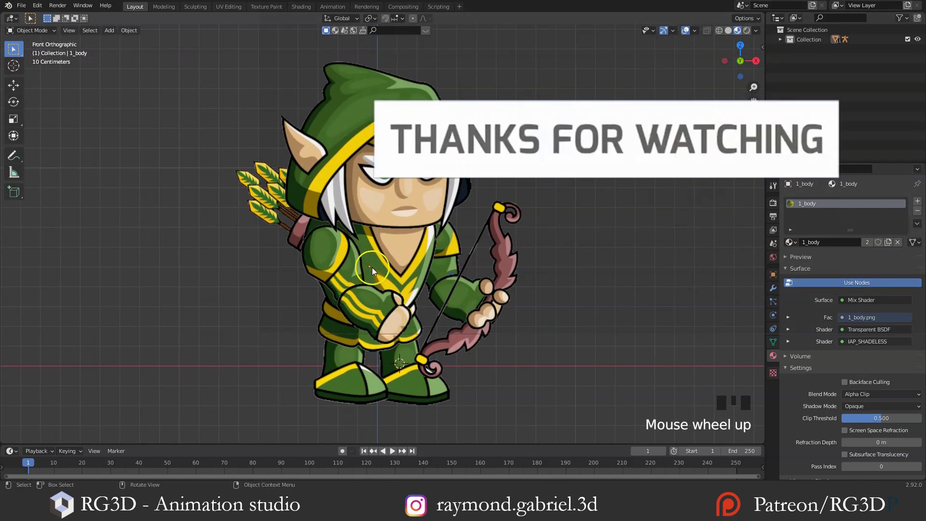